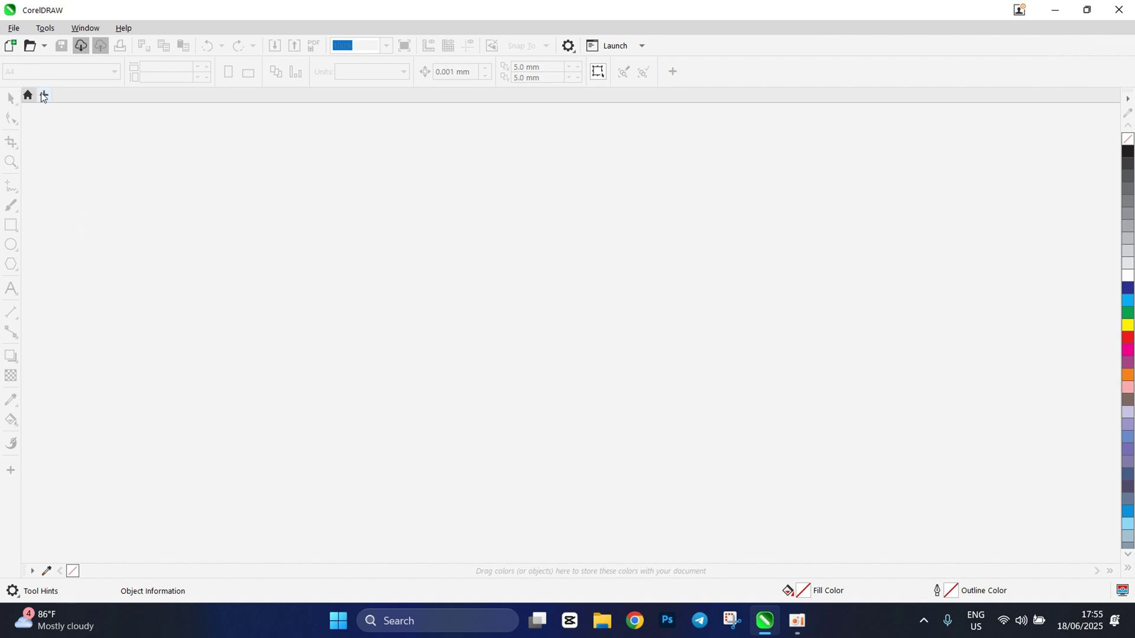
Open the recently used document Testing 02.cdr.
{"action": "left_click", "coordinate": [12, 28]}
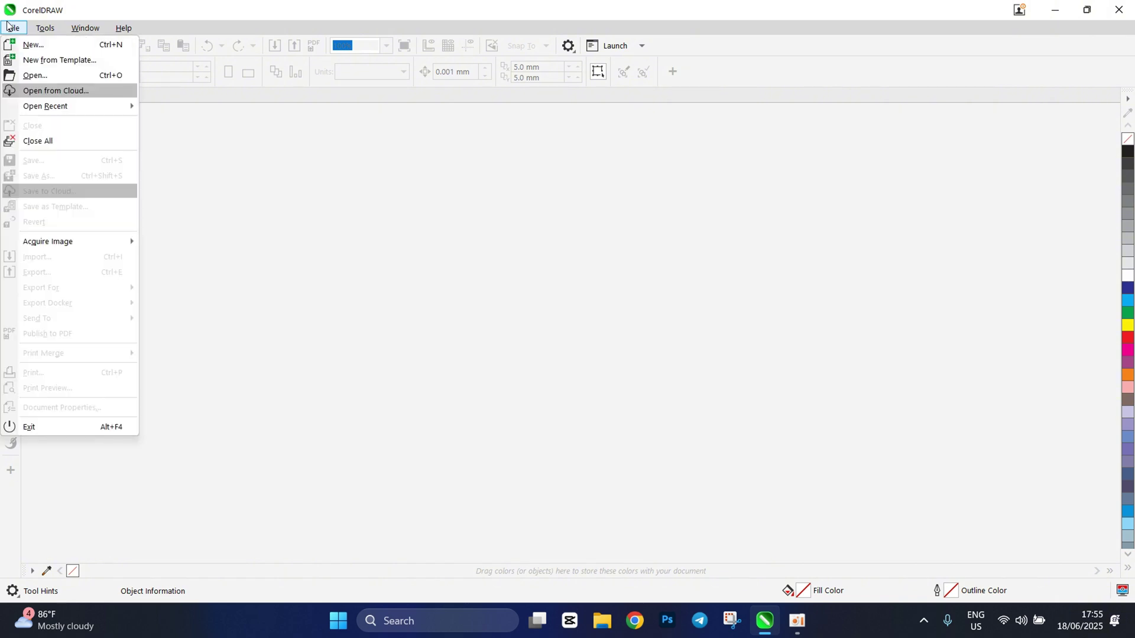
{"action": "mouse_move", "coordinate": [63, 109]}
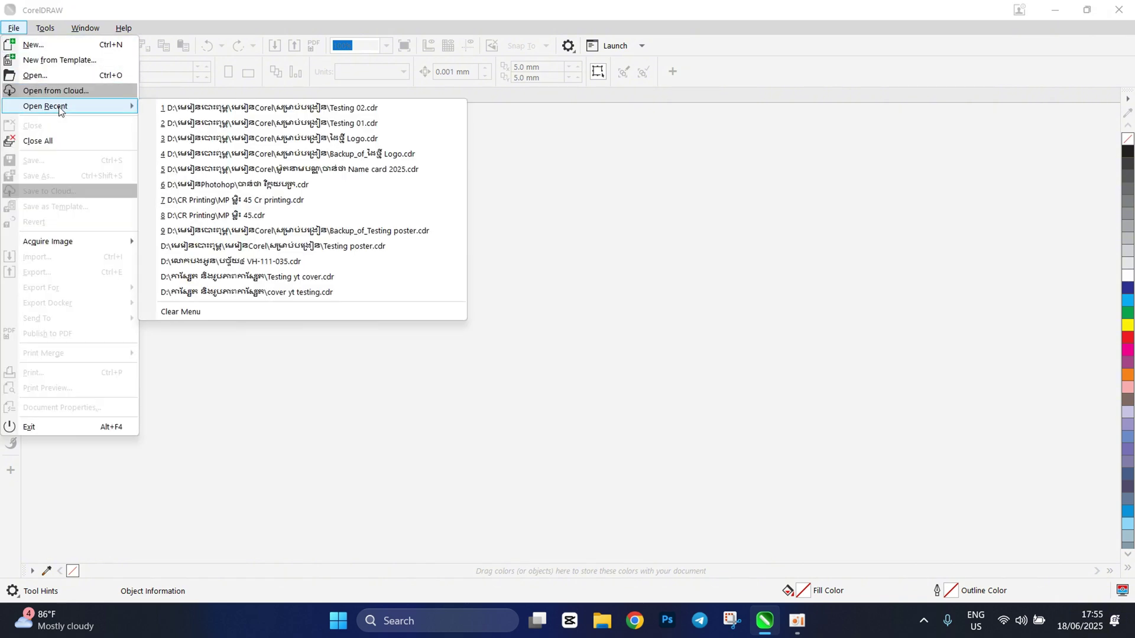
{"action": "left_click", "coordinate": [201, 109]}
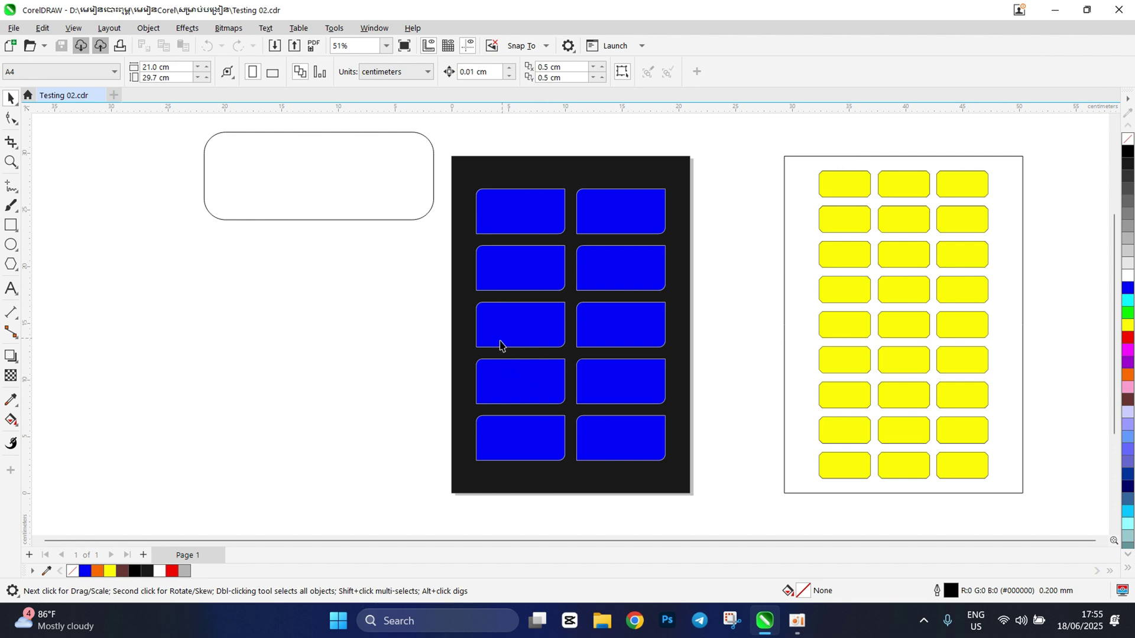
Ungroup the full set of blue cards on the black page, including the top row's pair.
{"action": "scroll", "coordinate": [637, 299], "scroll_direction": "up", "scroll_amount": 2}
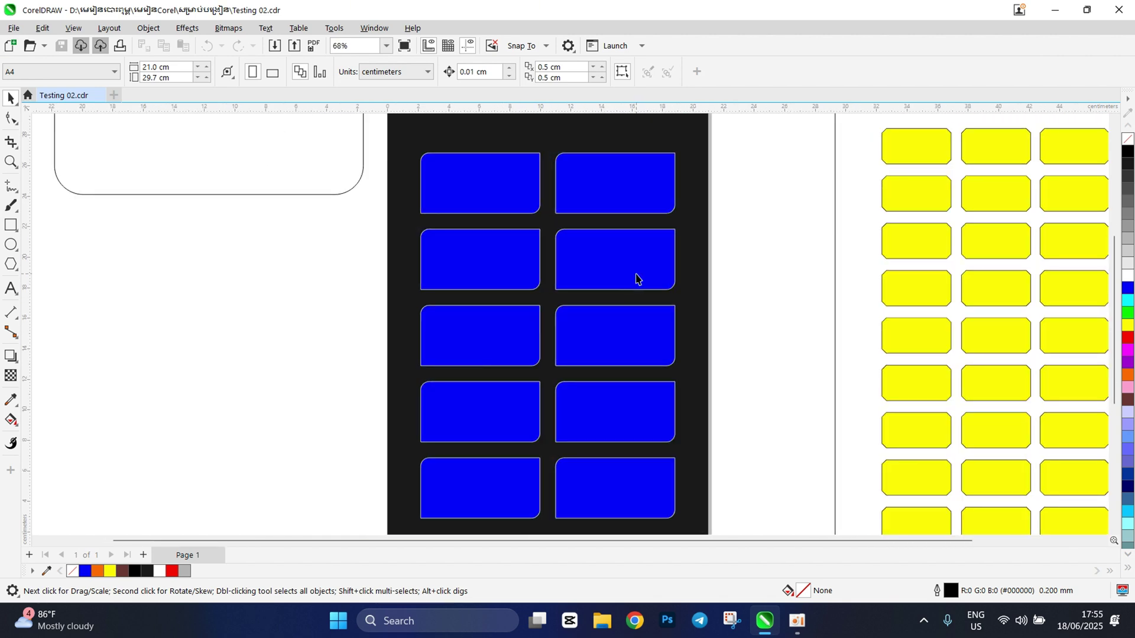
{"action": "left_click", "coordinate": [637, 277]}
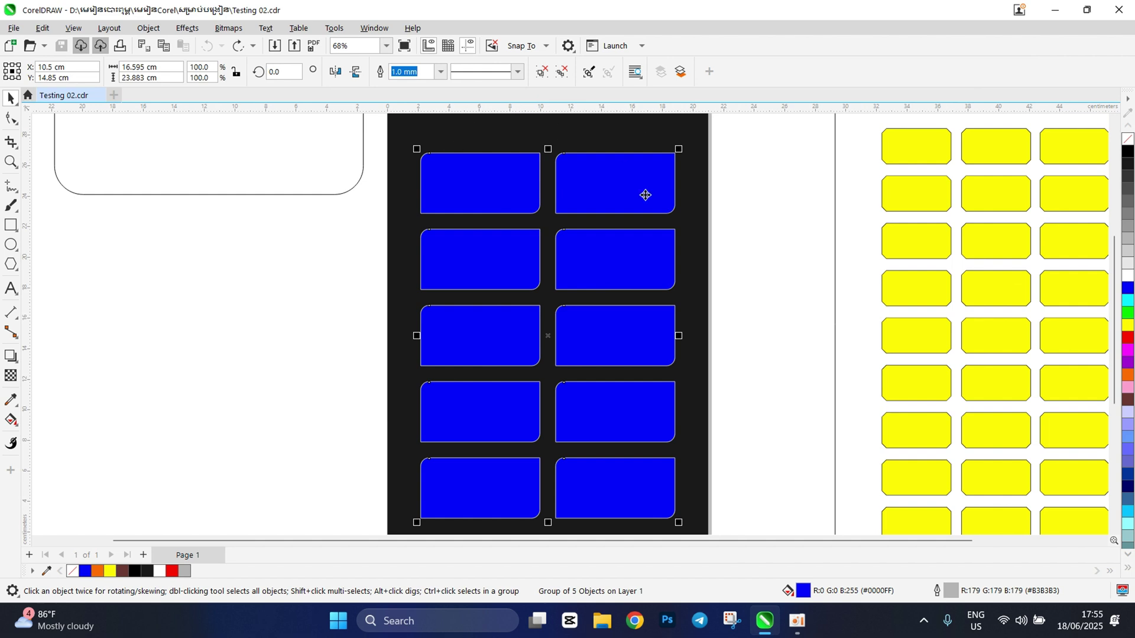
{"action": "left_click", "coordinate": [540, 73]}
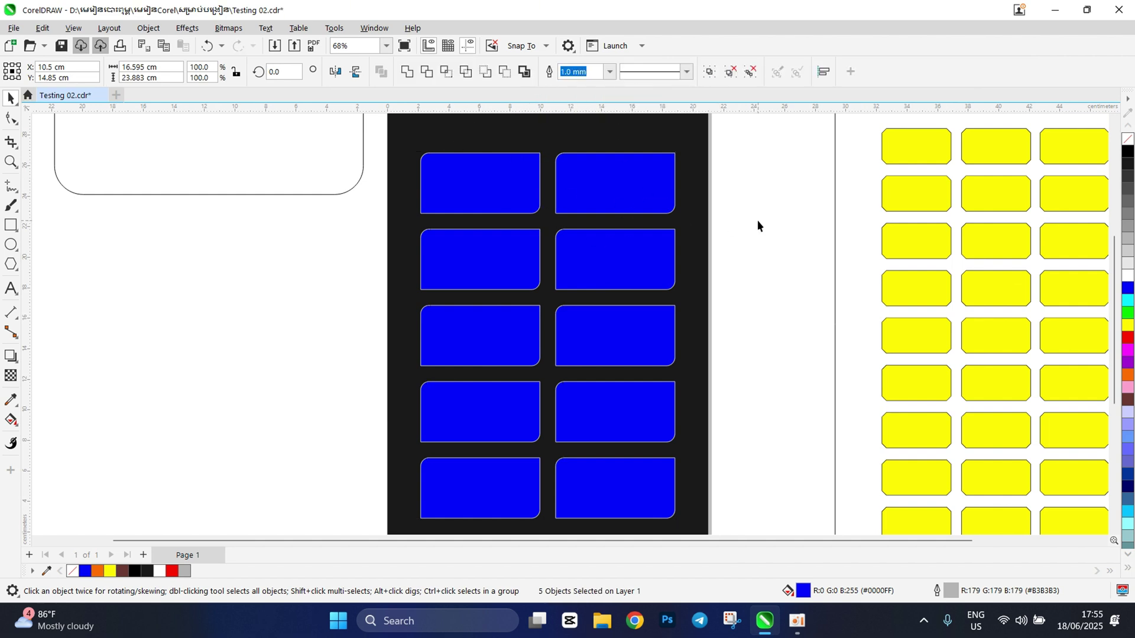
{"action": "left_click_drag", "start_coordinate": [613, 187], "coordinate": [214, 329]}
{"action": "key", "text": "ctrl+z"}
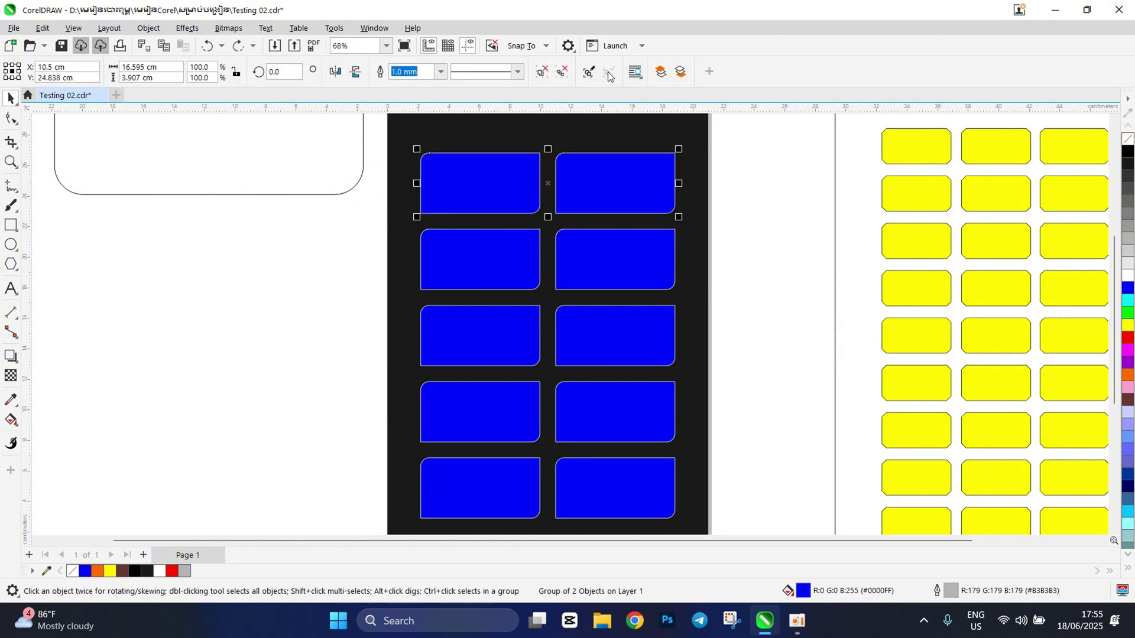
{"action": "left_click", "coordinate": [539, 79]}
{"action": "left_click", "coordinate": [823, 218]}
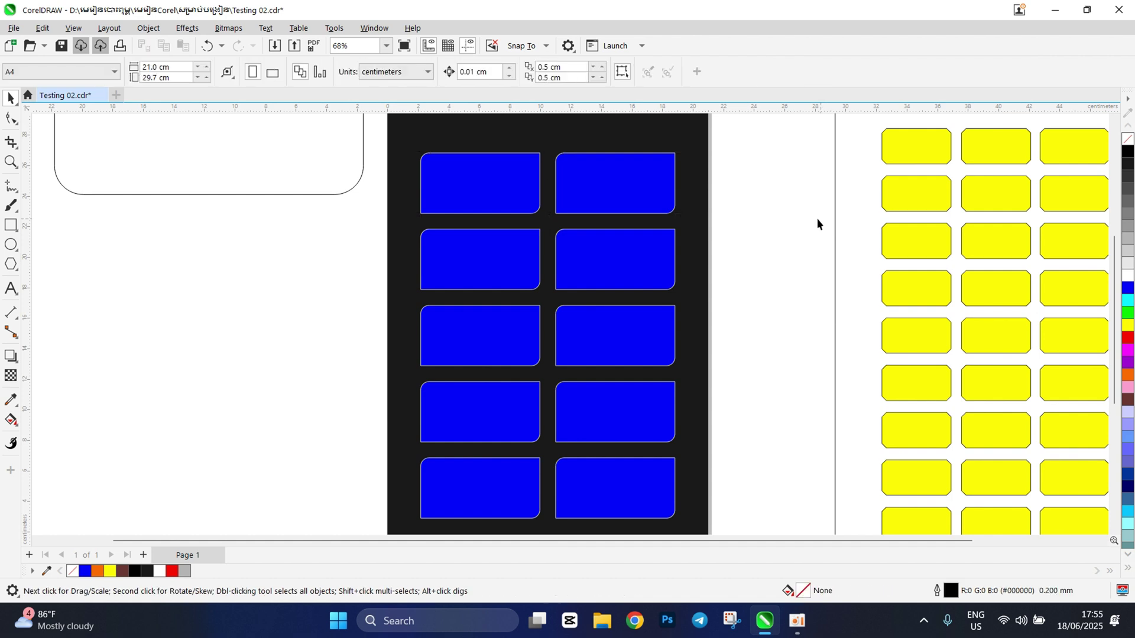
Move the second blue card of the top row off the page to the empty area below the large outlined rounded rectangle.
{"action": "left_click_drag", "start_coordinate": [616, 205], "coordinate": [281, 292]}
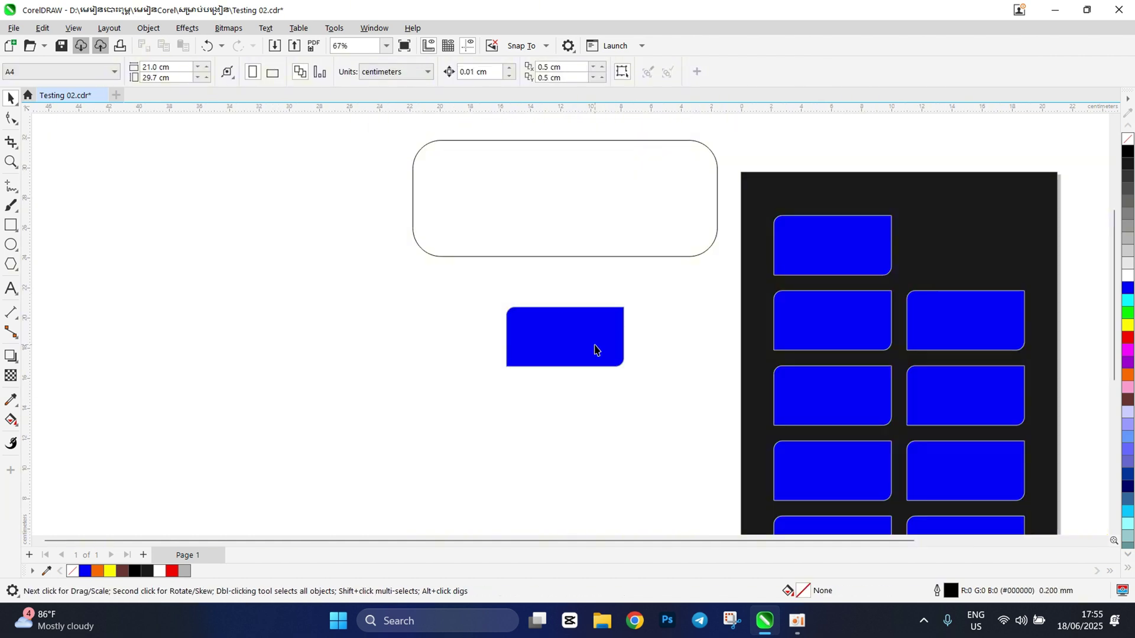
{"action": "scroll", "coordinate": [594, 350], "scroll_direction": "down", "scroll_amount": 2}
{"action": "scroll", "coordinate": [644, 315], "scroll_direction": "up", "scroll_amount": 4}
{"action": "scroll", "coordinate": [566, 344], "scroll_direction": "up", "scroll_amount": 2}
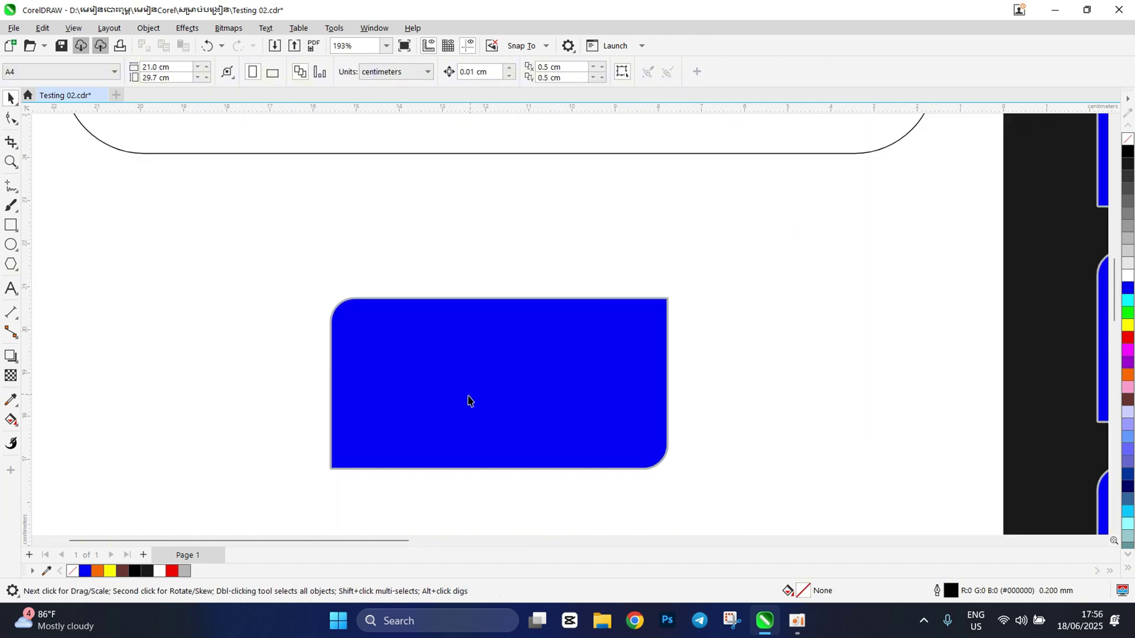
{"action": "scroll", "coordinate": [469, 401], "scroll_direction": "down", "scroll_amount": 2}
{"action": "left_click", "coordinate": [507, 387]}
{"action": "scroll", "coordinate": [507, 384], "scroll_direction": "down", "scroll_amount": 3}
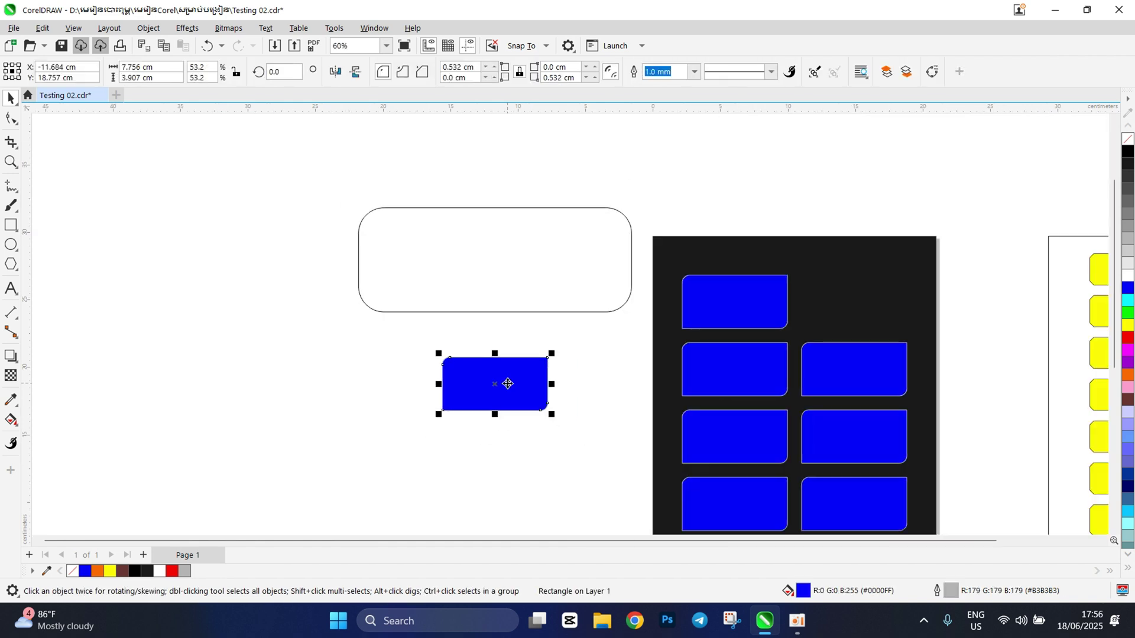
{"action": "left_click", "coordinate": [753, 315]}
{"action": "double_click", "coordinate": [756, 299]}
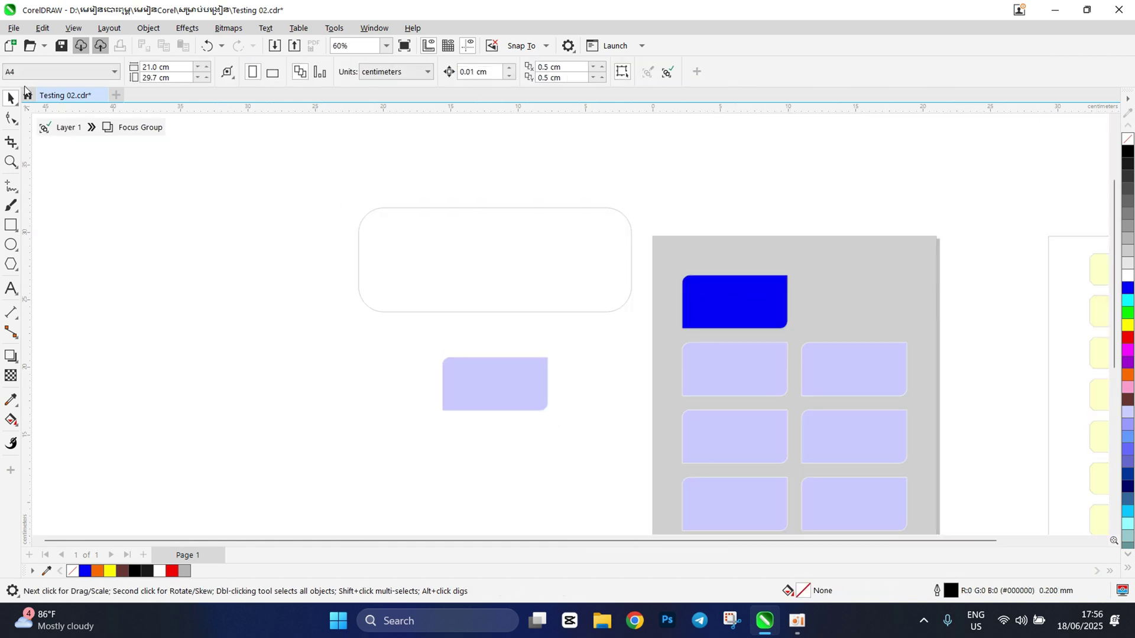
{"action": "left_click", "coordinate": [65, 127]}
{"action": "left_click", "coordinate": [695, 318]}
{"action": "left_click", "coordinate": [755, 371]}
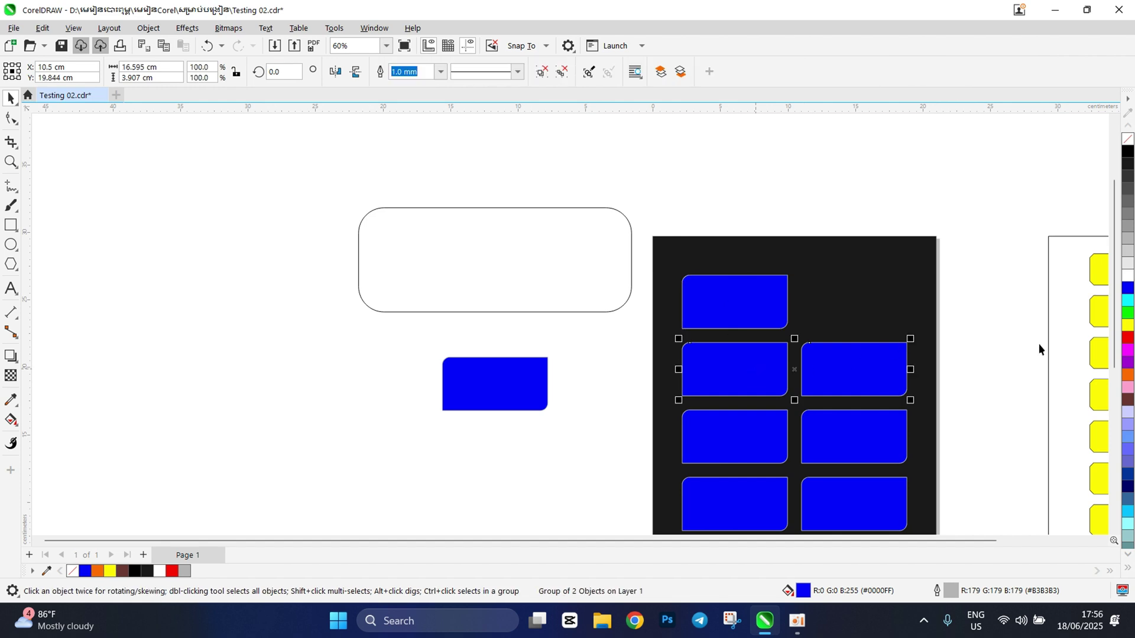
{"action": "left_click", "coordinate": [71, 158]}
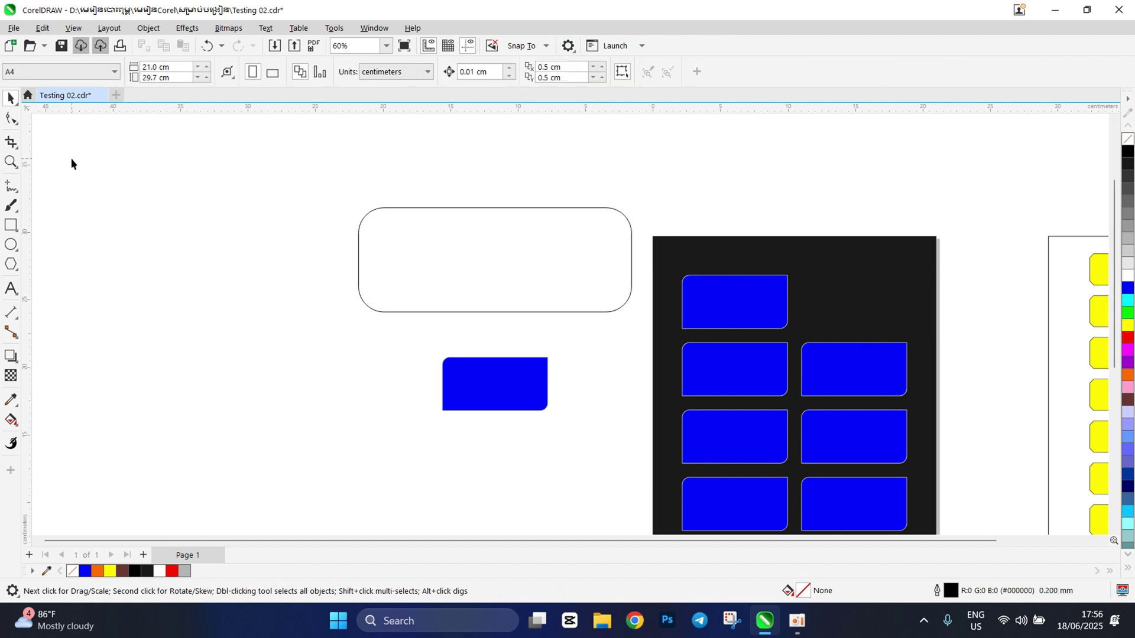
Activate the Rectangle tool and set the corner radii for new rectangles to 0.0 cm.
{"action": "scroll", "coordinate": [507, 395], "scroll_direction": "up", "scroll_amount": 5}
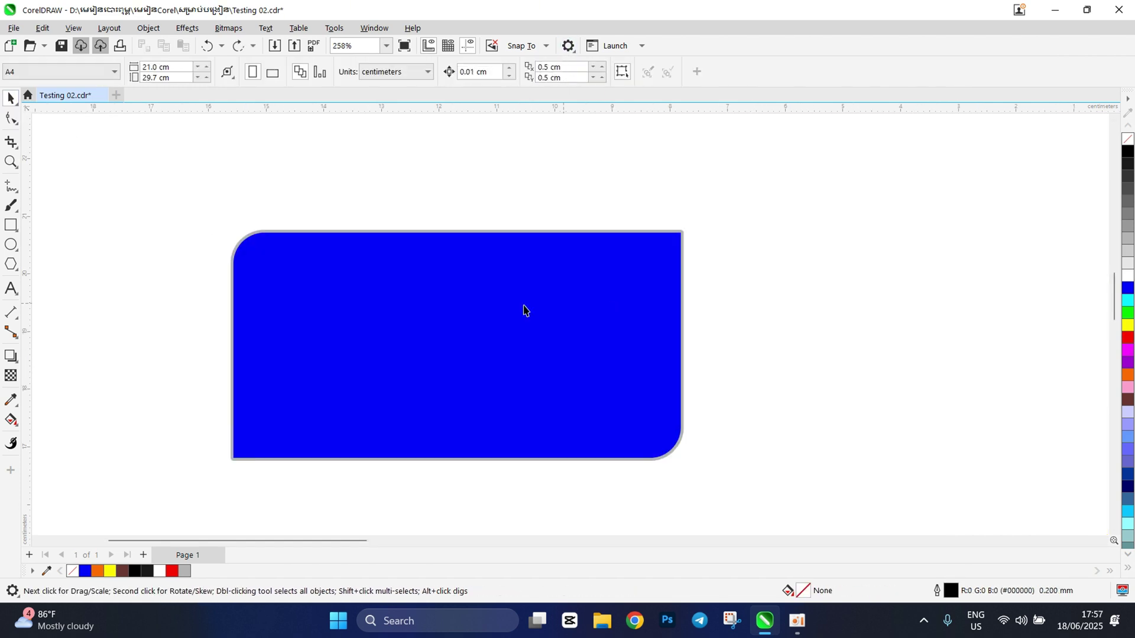
{"action": "scroll", "coordinate": [334, 296], "scroll_direction": "up", "scroll_amount": 1}
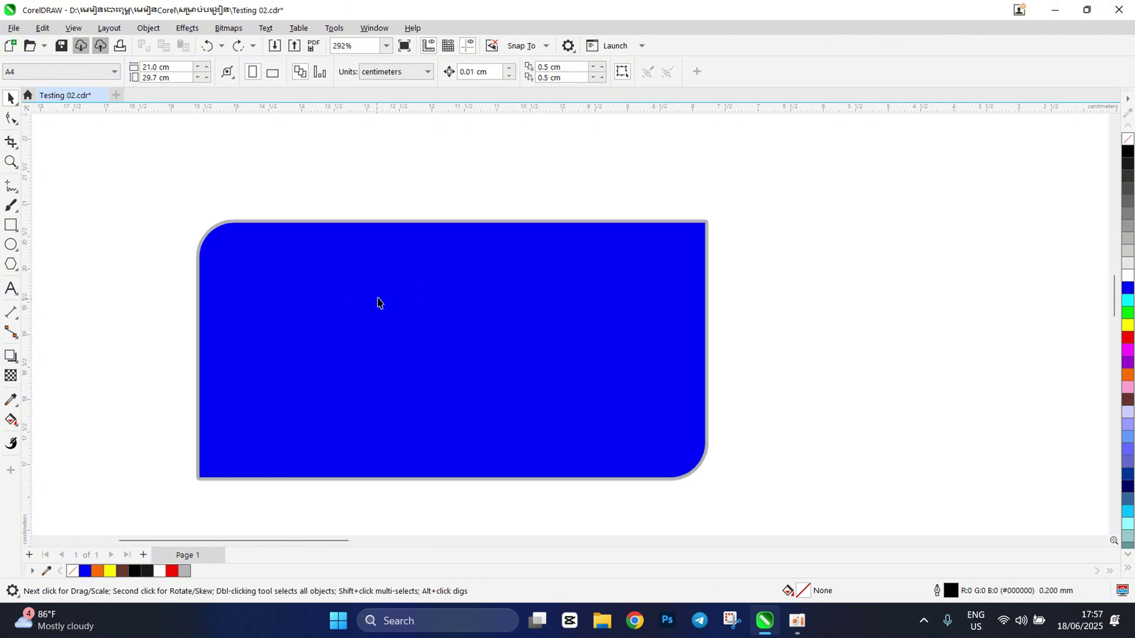
{"action": "scroll", "coordinate": [509, 338], "scroll_direction": "down", "scroll_amount": 1}
{"action": "scroll", "coordinate": [387, 310], "scroll_direction": "up", "scroll_amount": 1}
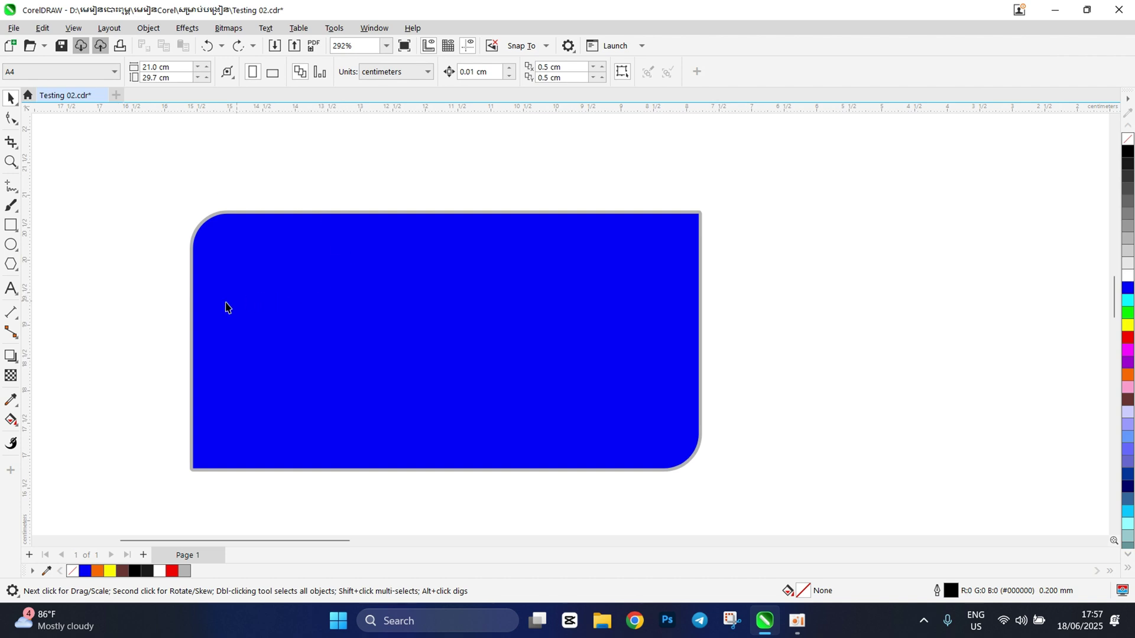
{"action": "left_click", "coordinate": [11, 226]}
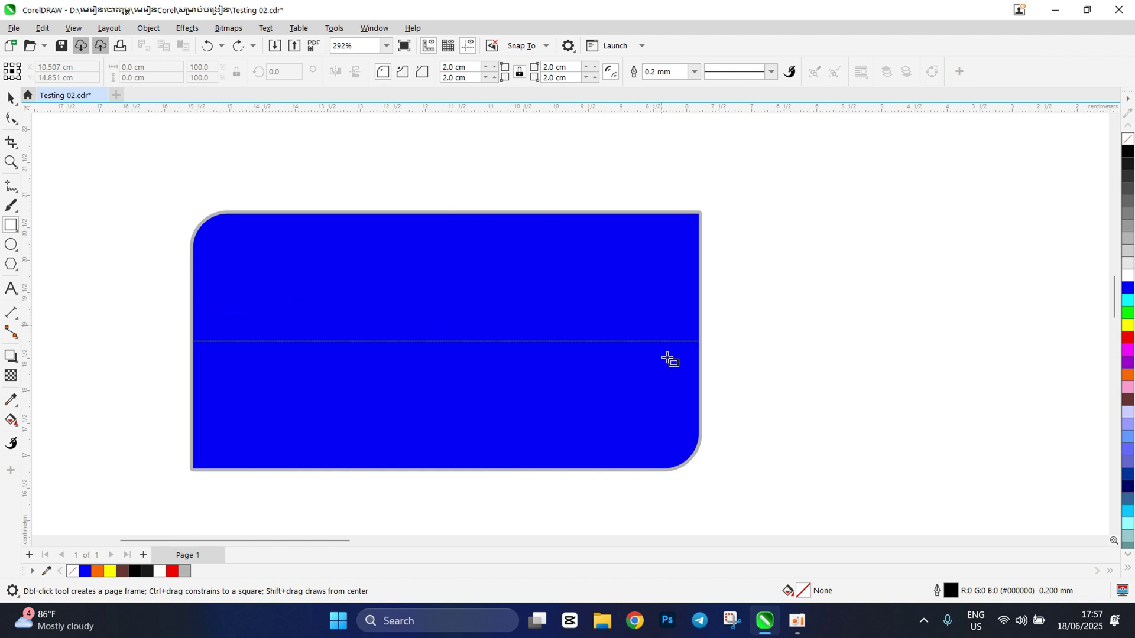
{"action": "left_click", "coordinate": [461, 68]}
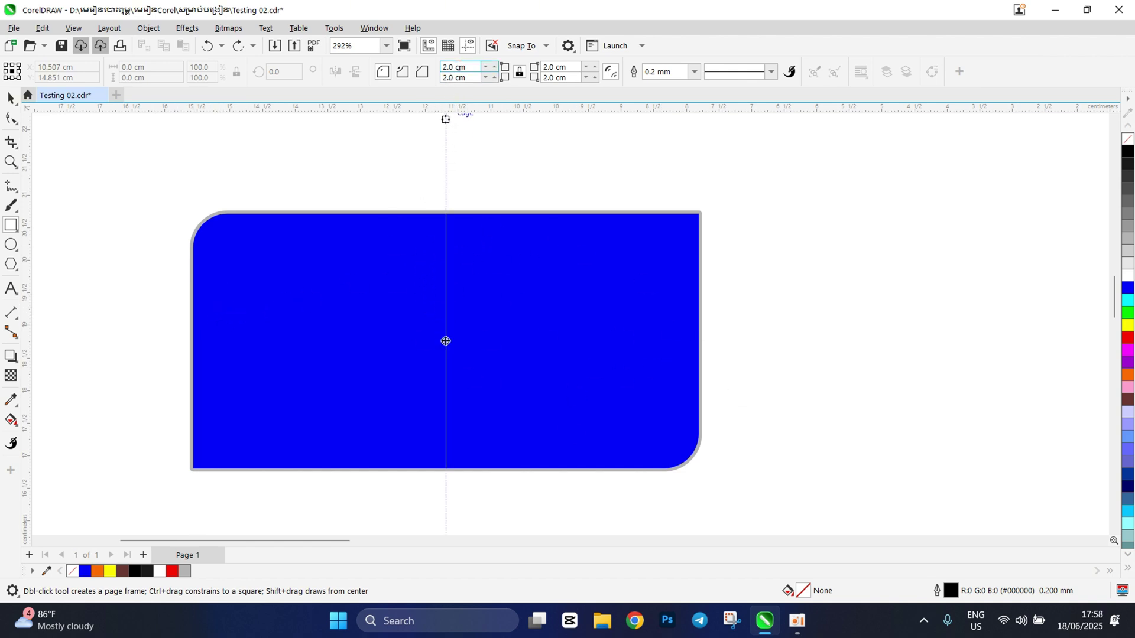
{"action": "key", "text": "Escape"}
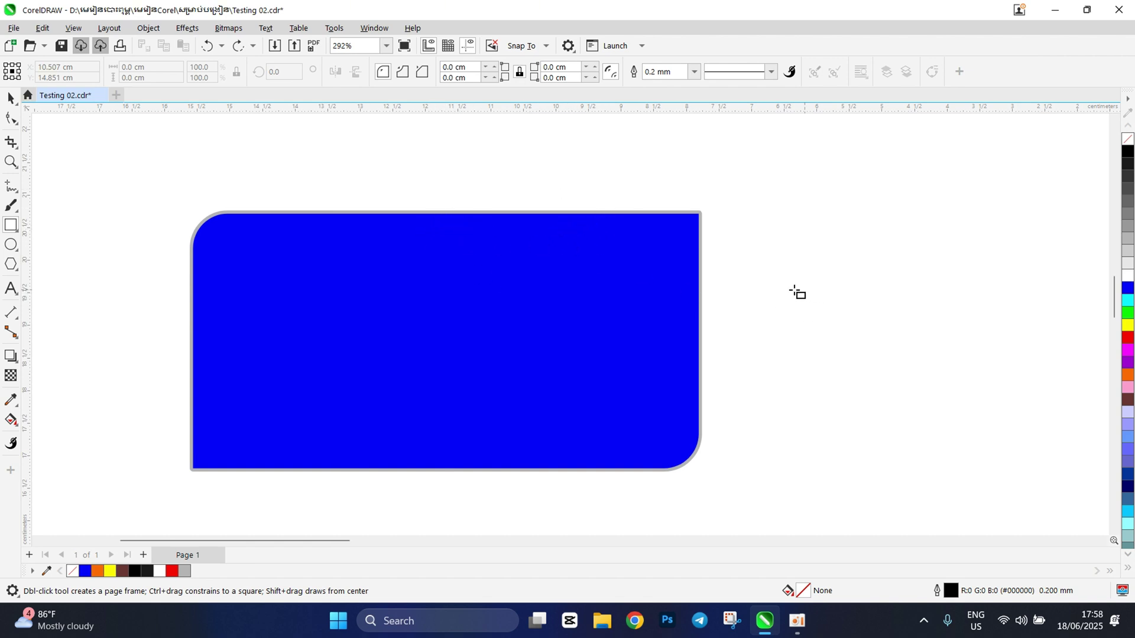
Set all four corner radii for new rectangles to 1.0 cm with corners edited together.
{"action": "left_click", "coordinate": [10, 98]}
{"action": "left_click", "coordinate": [10, 226]}
{"action": "left_click", "coordinate": [521, 76]}
{"action": "left_click", "coordinate": [521, 74]}
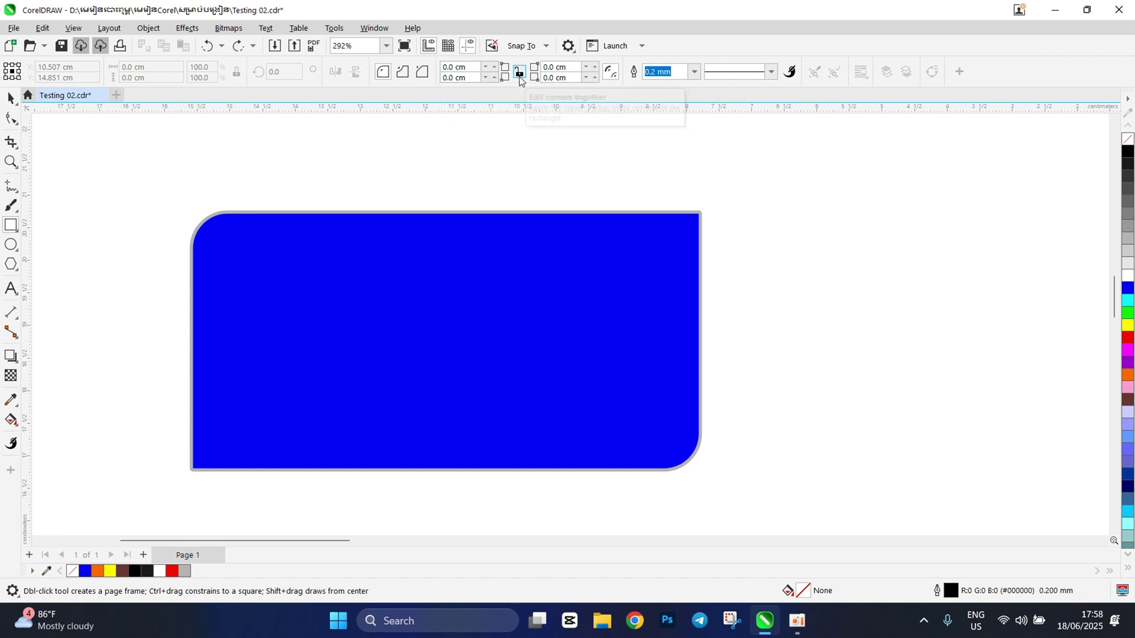
{"action": "left_click", "coordinate": [453, 67]}
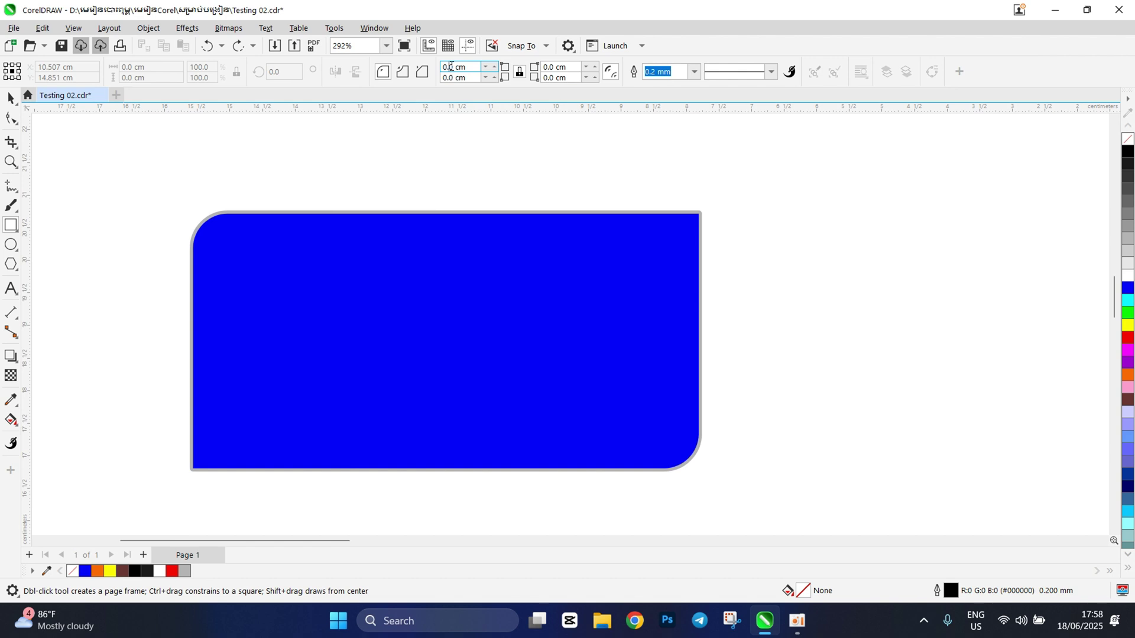
{"action": "key", "text": "ctrl+a"}
{"action": "type", "text": "1"}
{"action": "key", "text": "Return"}
Draw a trial rounded rectangle about 5.2 × 3.6 cm beside the blue card and undo it.
{"action": "left_click_drag", "start_coordinate": [737, 215], "coordinate": [1077, 449]}
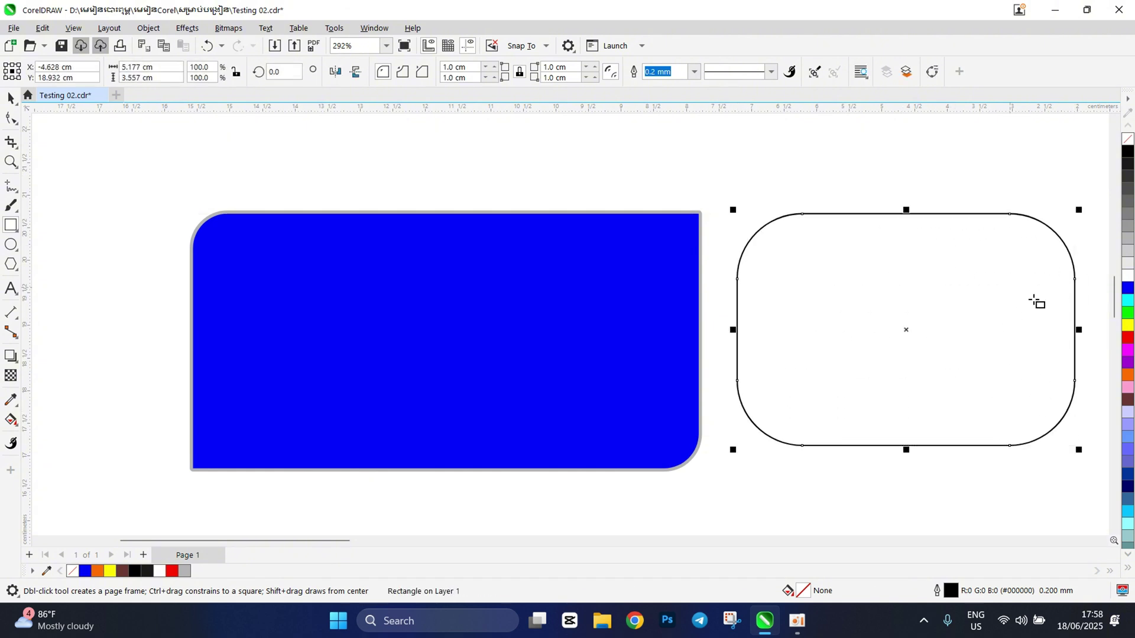
{"action": "scroll", "coordinate": [957, 315], "scroll_direction": "up", "scroll_amount": 1}
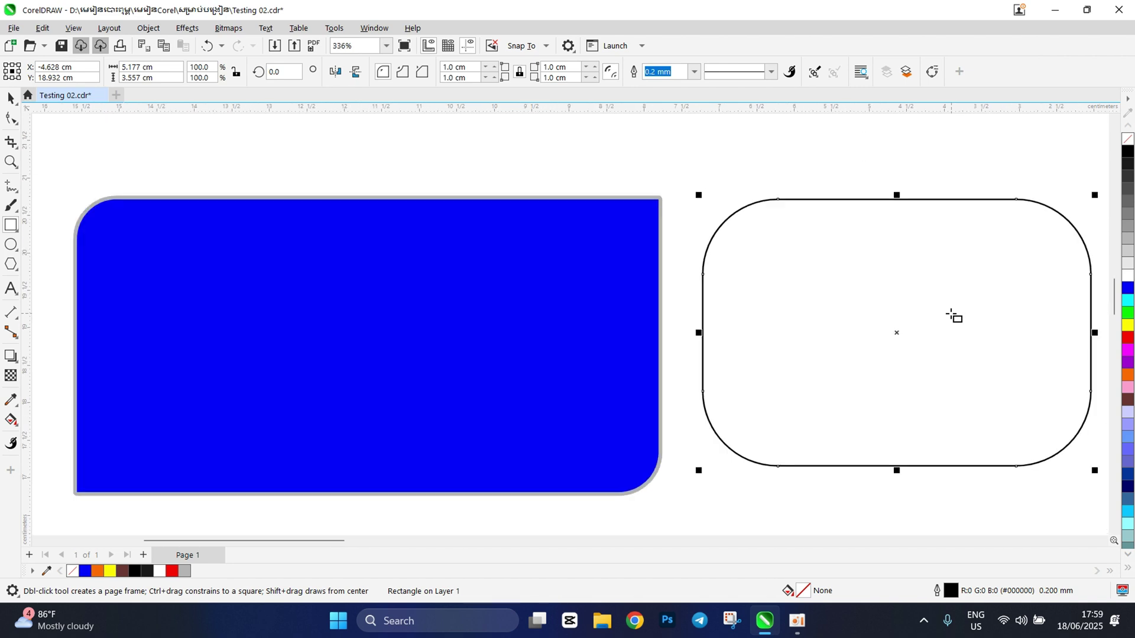
{"action": "key", "text": "ctrl+z"}
Draw a rectangle about 6.0 × 3.9 cm beside the blue card, with unlinked radii rounding only its top-left and bottom-right corners by 1.0 cm.
{"action": "scroll", "coordinate": [545, 249], "scroll_direction": "down", "scroll_amount": 2}
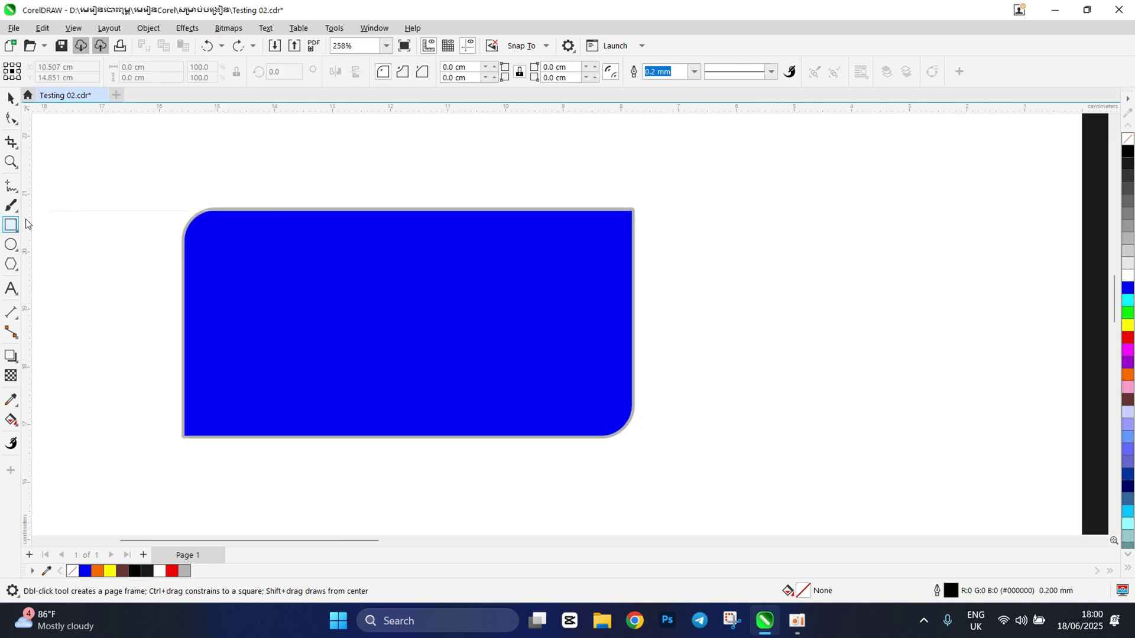
{"action": "left_click", "coordinate": [520, 72]}
{"action": "left_click", "coordinate": [453, 66]}
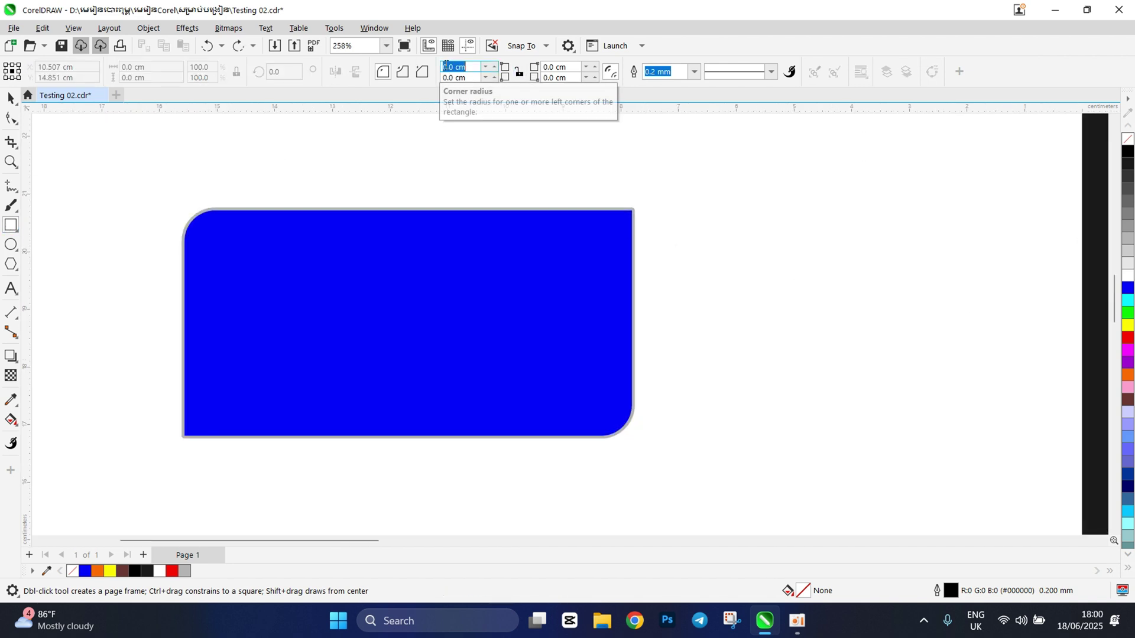
{"action": "type", "text": "1"}
{"action": "left_click", "coordinate": [552, 76]}
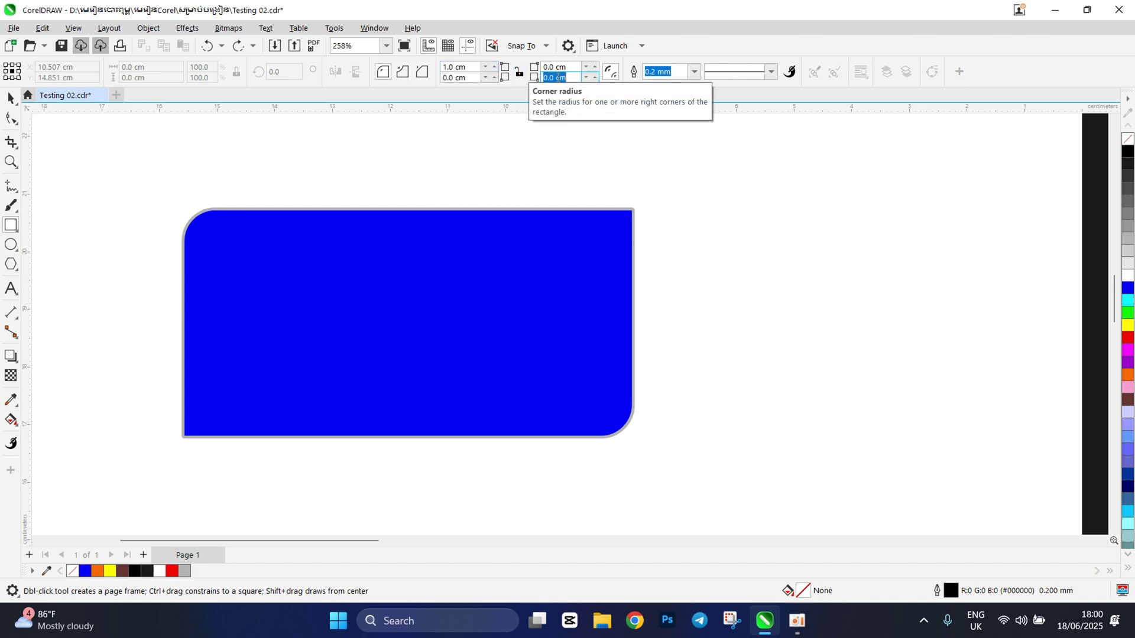
{"action": "type", "text": "1"}
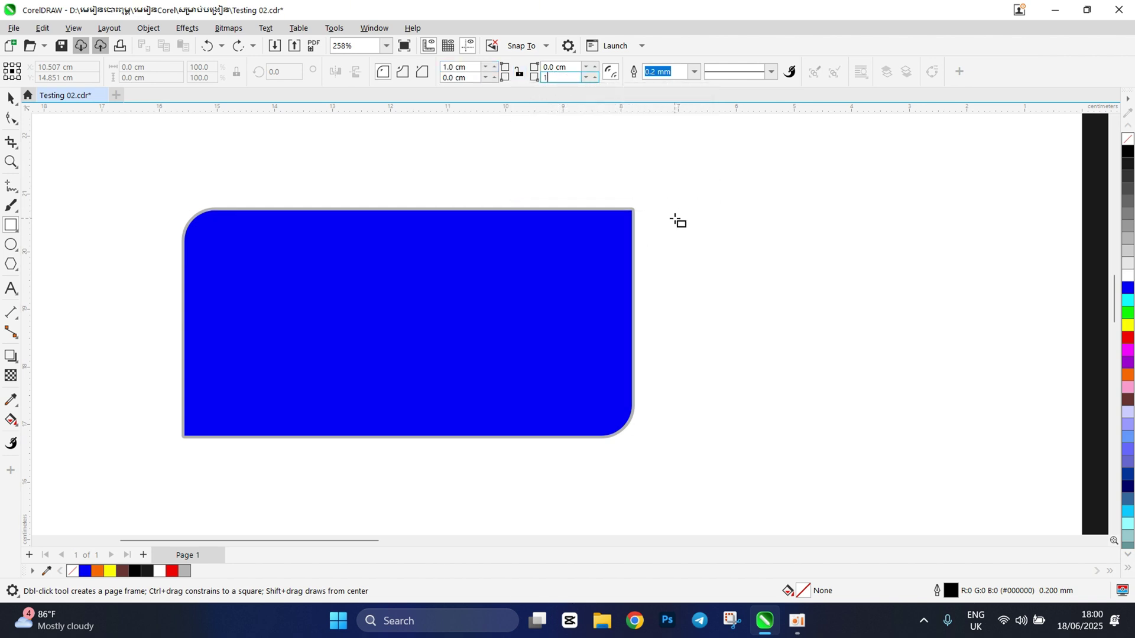
{"action": "key", "text": "Return"}
{"action": "mouse_move", "coordinate": [669, 210]}
{"action": "left_mouse_down"}
{"action": "mouse_move", "coordinate": [859, 376]}
{"action": "mouse_move", "coordinate": [1017, 438]}
{"action": "left_mouse_up"}
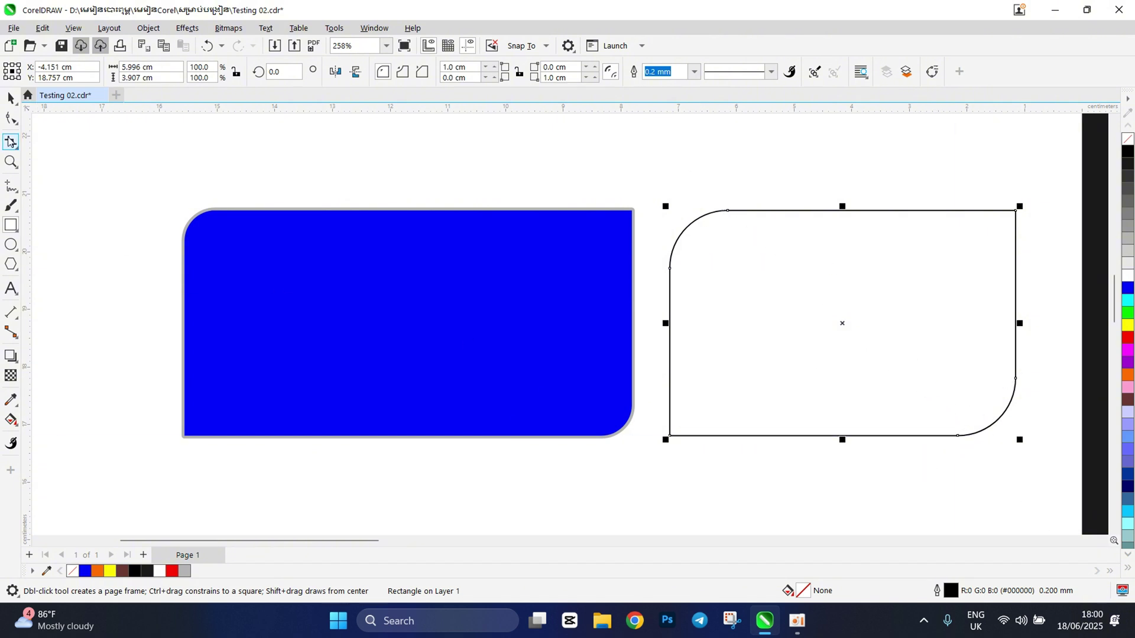
Try the scalloped and chamfered corner styles on the new rectangle, ending on round corners.
{"action": "left_click", "coordinate": [520, 73]}
{"action": "left_click", "coordinate": [405, 76]}
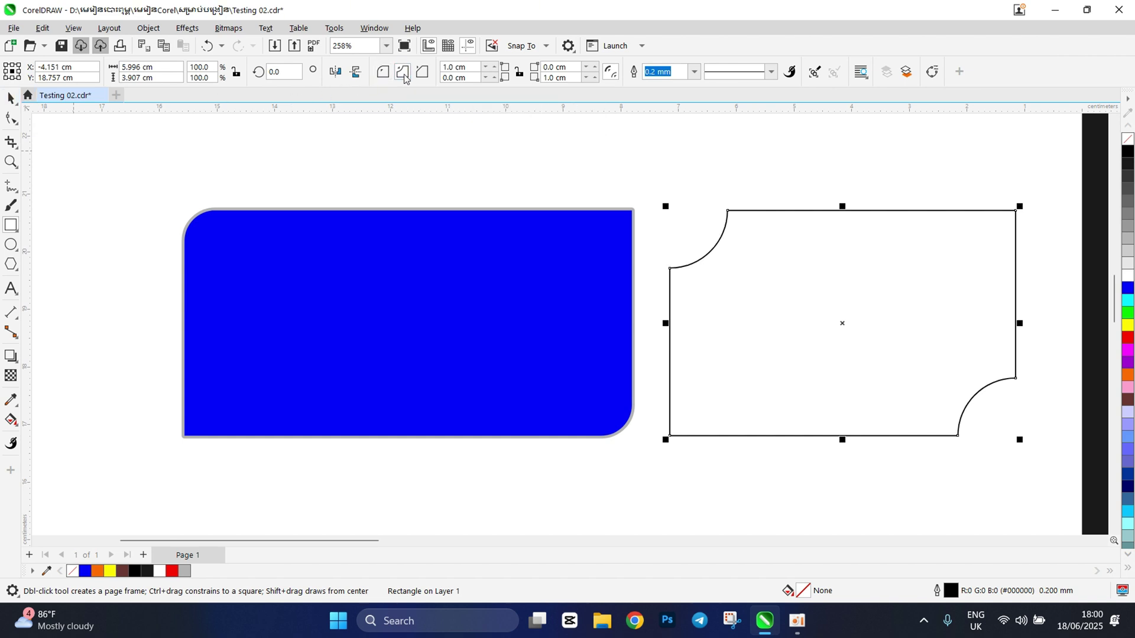
{"action": "left_click", "coordinate": [422, 74]}
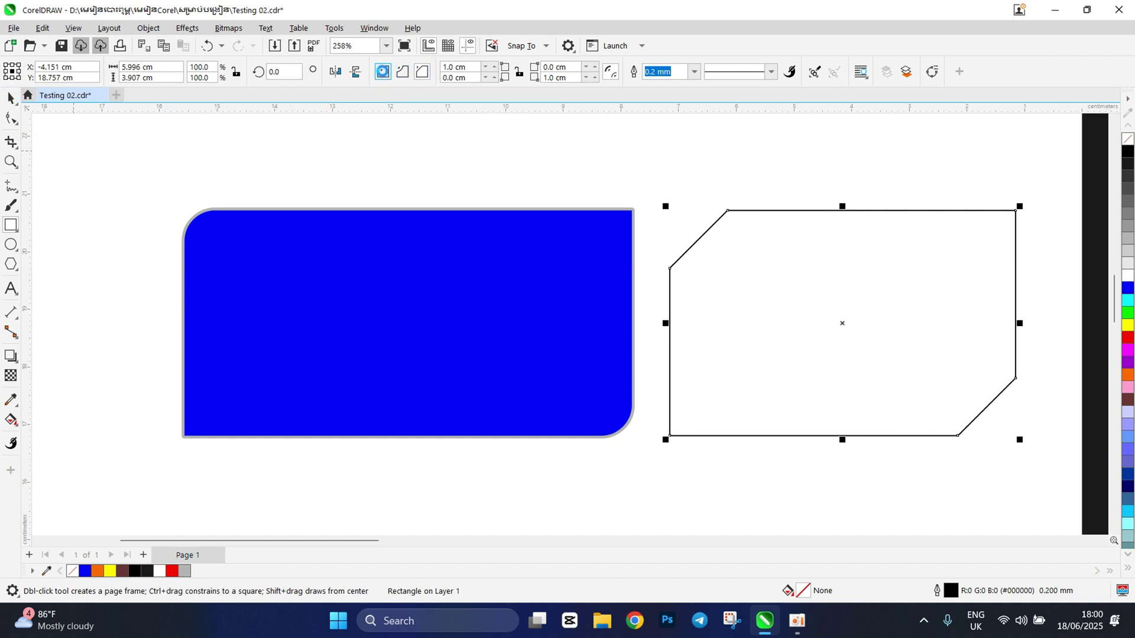
{"action": "left_click", "coordinate": [384, 73]}
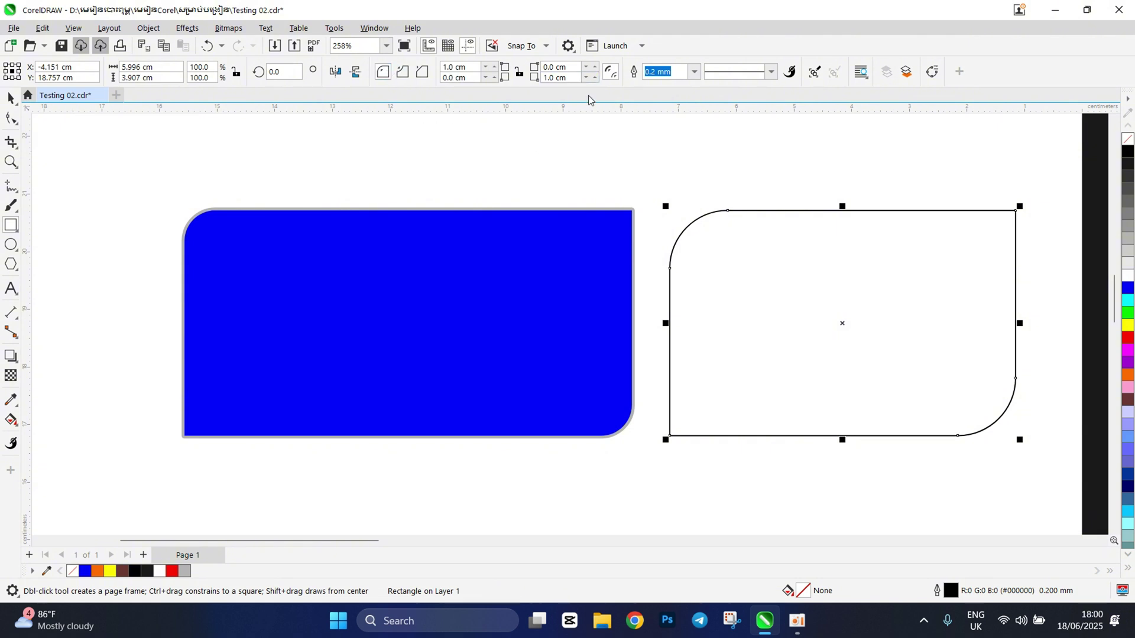
Look through the preset outline widths available for the new rectangle without choosing one.
{"action": "scroll", "coordinate": [804, 218], "scroll_direction": "up", "scroll_amount": 4}
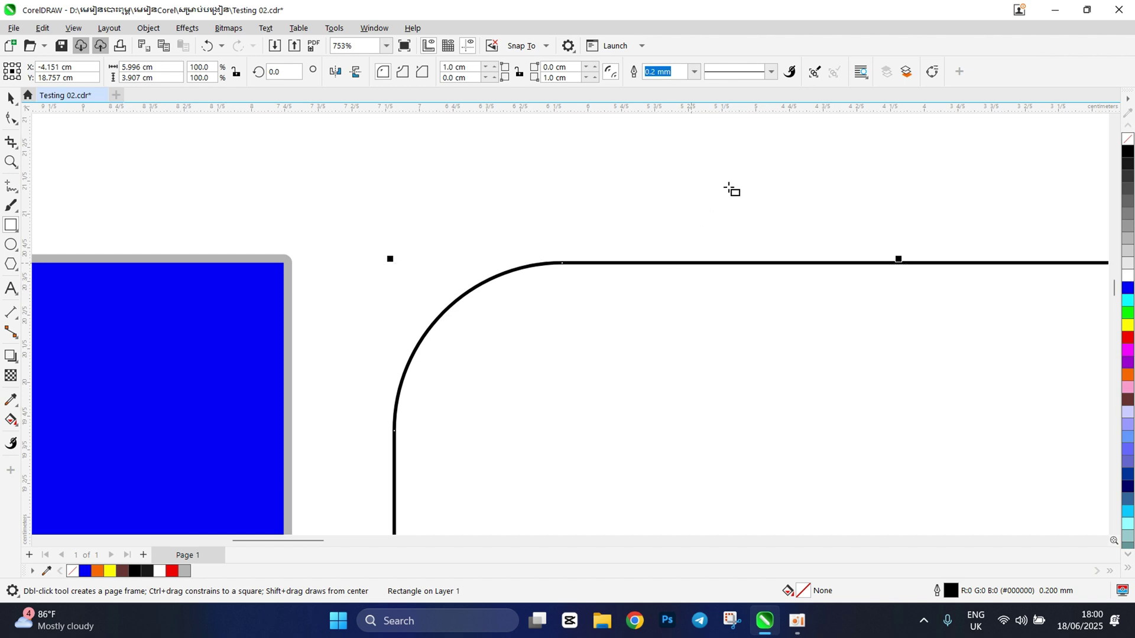
{"action": "left_click", "coordinate": [694, 73]}
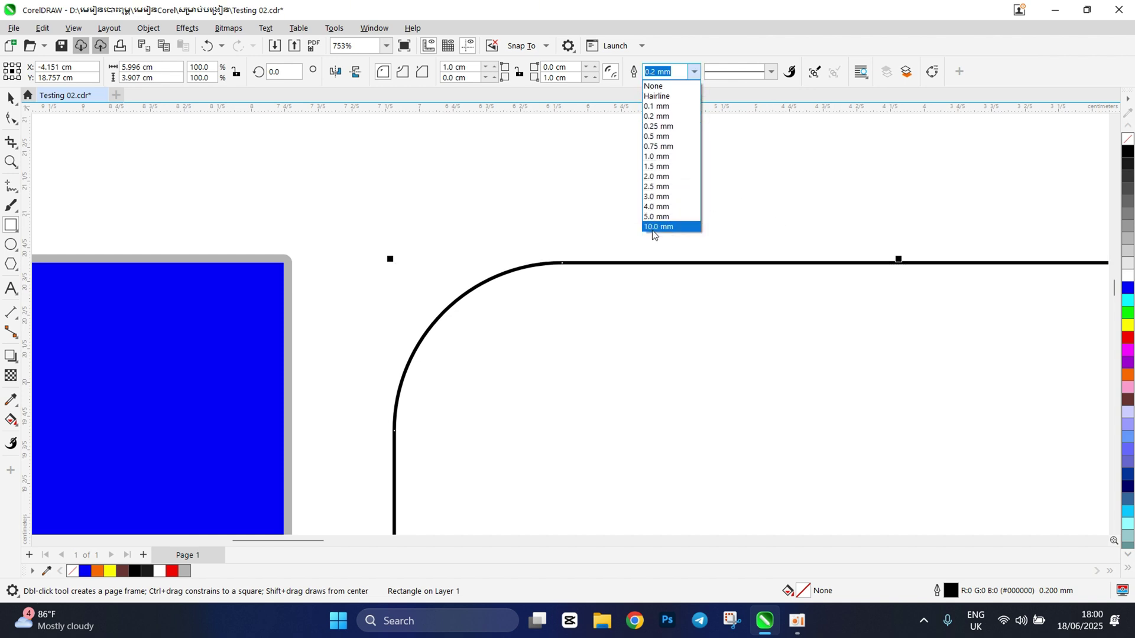
{"action": "key", "text": "Escape"}
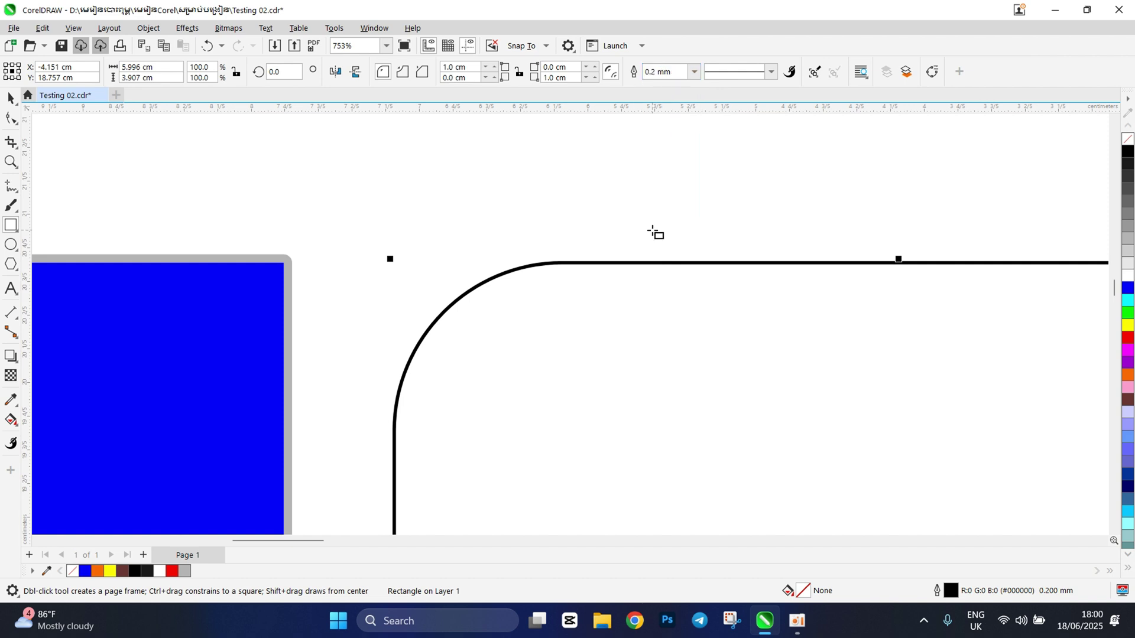
Set the outline width of the new rectangle beside the blue card to 1.0 mm.
{"action": "left_click", "coordinate": [657, 72]}
{"action": "type", "text": "1"}
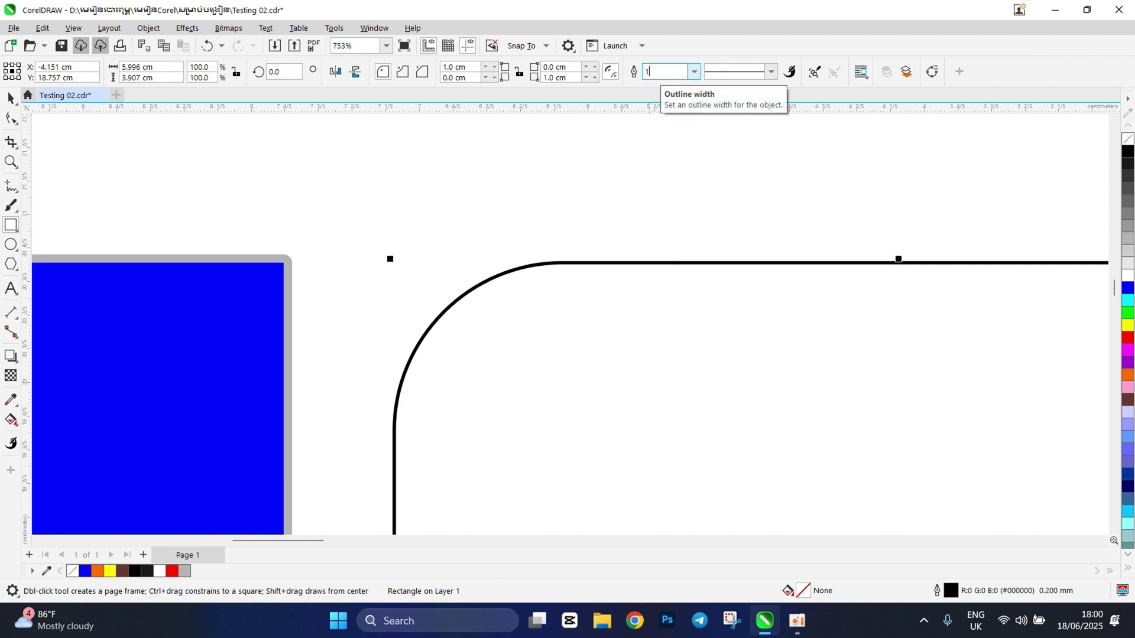
{"action": "type", "text": "0"}
{"action": "key", "text": "Return"}
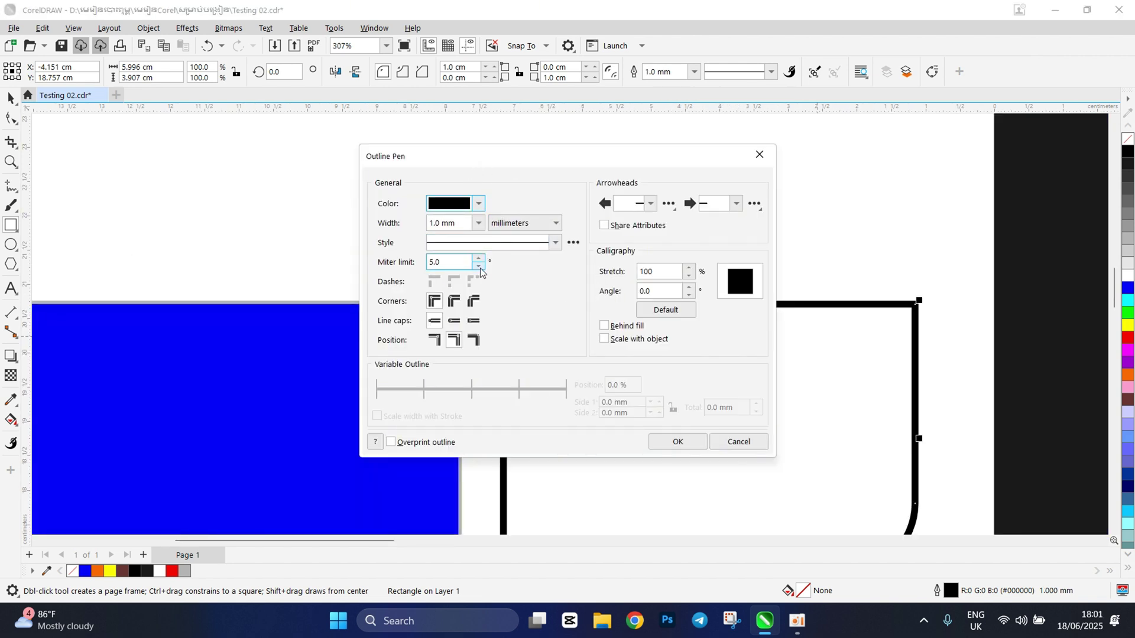
Look through the preset widths in the Outline Pen settings and close them without changing anything.
{"action": "left_click", "coordinate": [479, 224]}
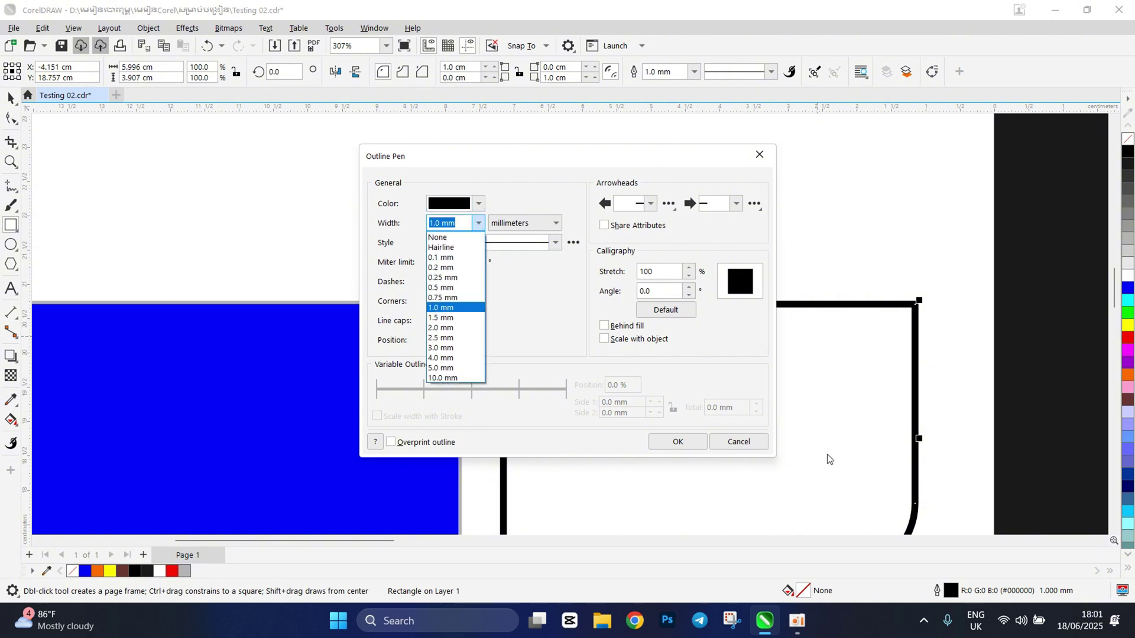
{"action": "left_click", "coordinate": [736, 441]}
{"action": "left_click", "coordinate": [738, 442]}
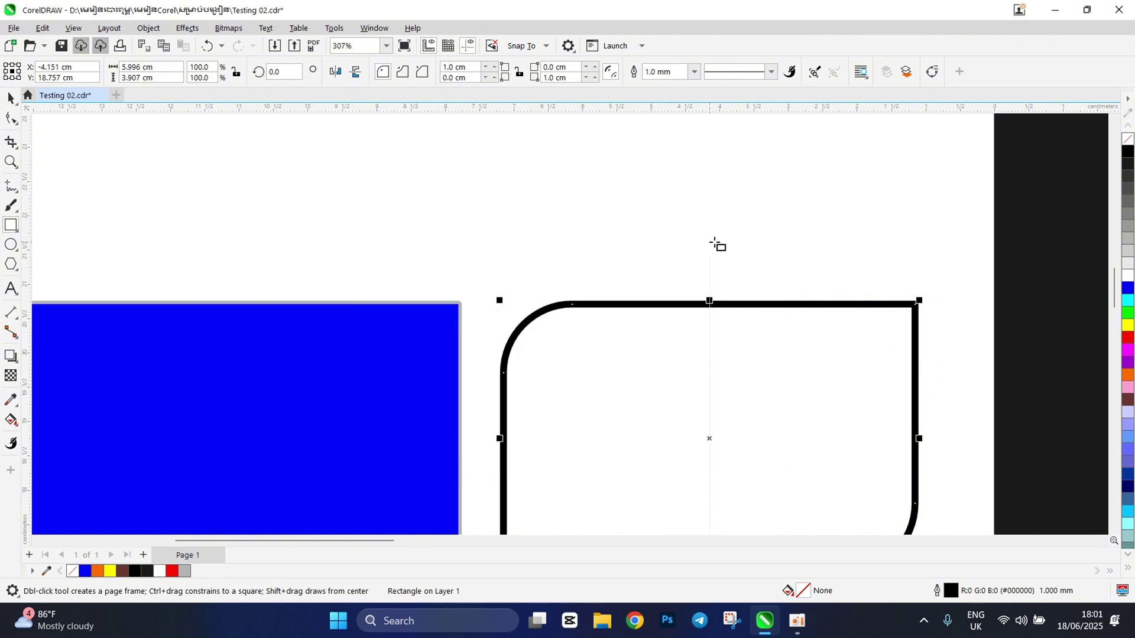
{"action": "scroll", "coordinate": [690, 218], "scroll_direction": "down", "scroll_amount": 1}
{"action": "scroll", "coordinate": [722, 375], "scroll_direction": "up", "scroll_amount": 2}
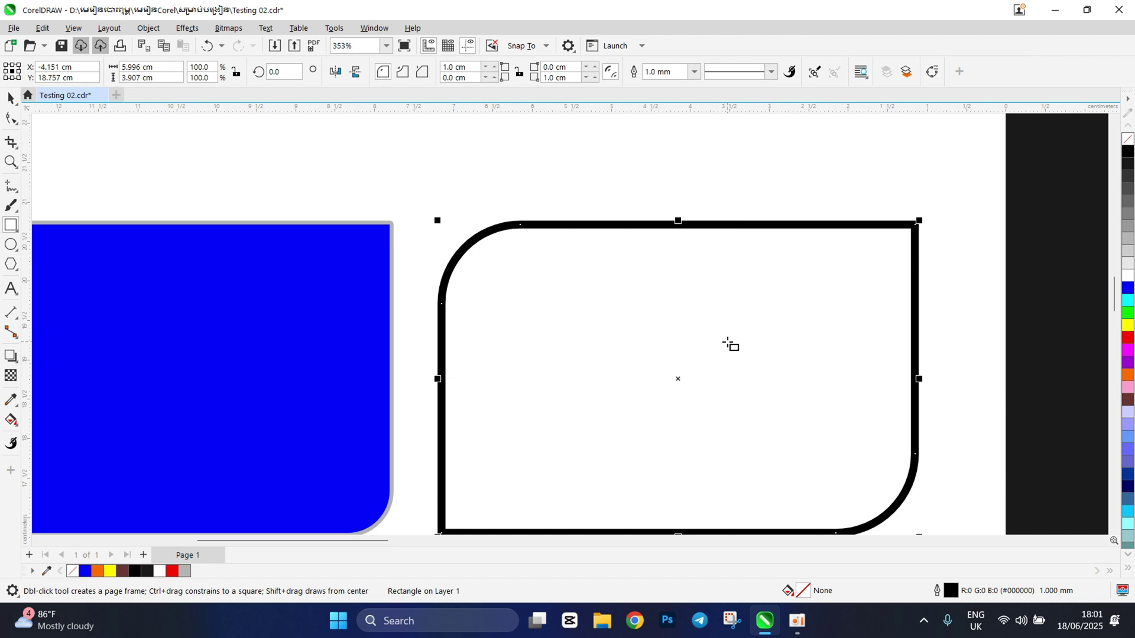
Select the blue card with the Pick tool and examine its fill and outline beside the new rectangle.
{"action": "left_click", "coordinate": [10, 98]}
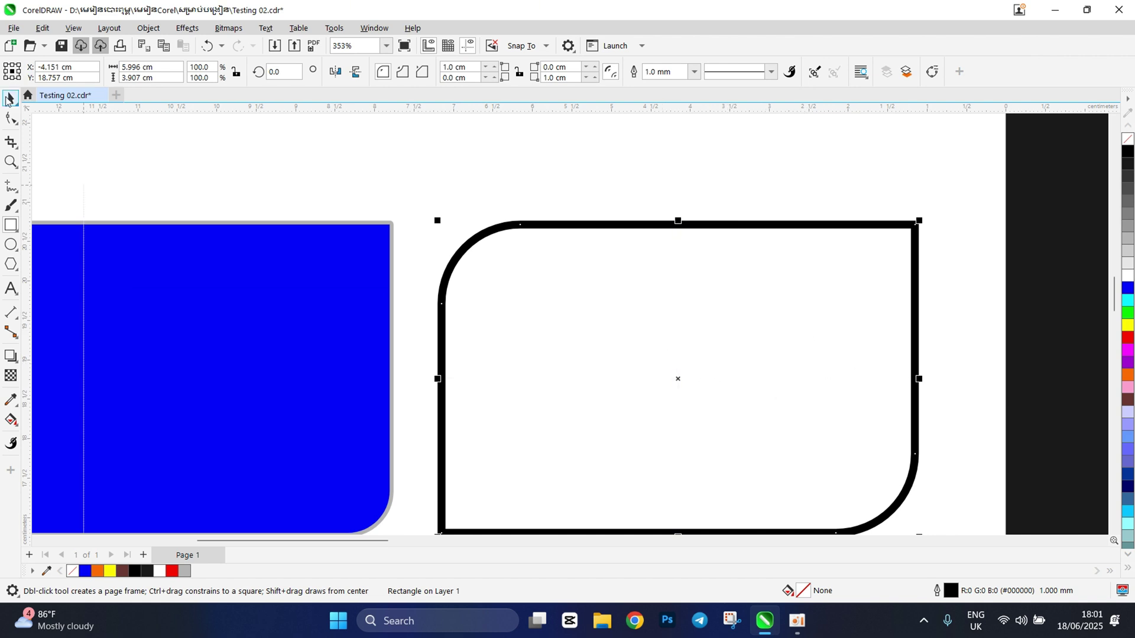
{"action": "left_click", "coordinate": [368, 170]}
{"action": "left_click", "coordinate": [608, 296]}
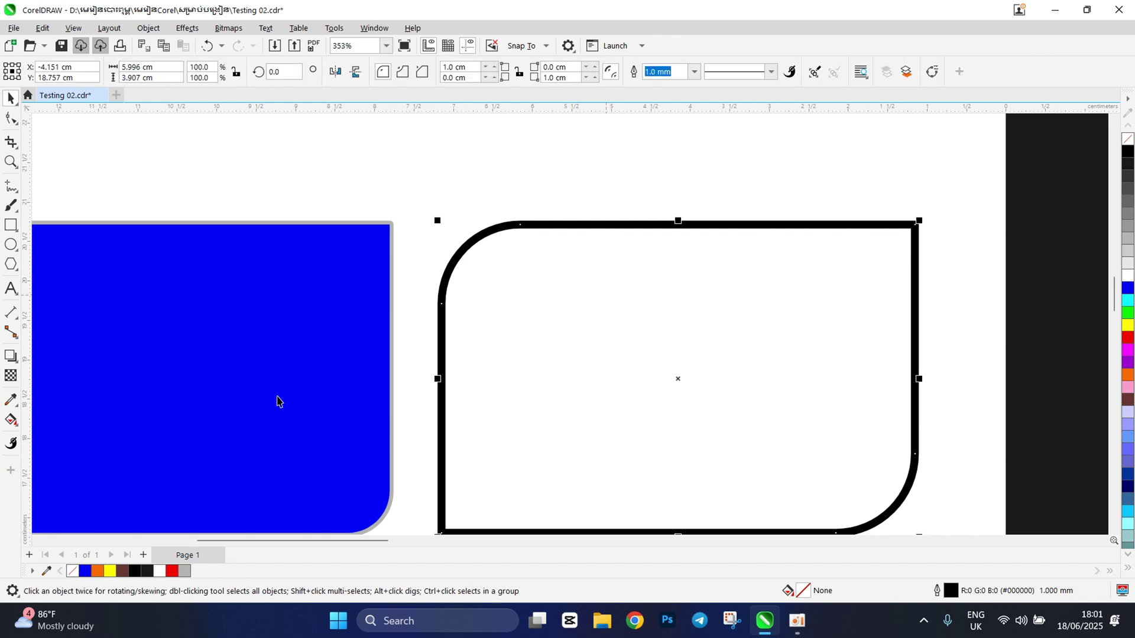
{"action": "left_click", "coordinate": [278, 400]}
{"action": "left_click", "coordinate": [502, 228]}
{"action": "left_click", "coordinate": [506, 204]}
{"action": "left_click", "coordinate": [299, 355]}
{"action": "scroll", "coordinate": [187, 359], "scroll_direction": "down", "scroll_amount": 1}
{"action": "scroll", "coordinate": [187, 360], "scroll_direction": "up", "scroll_amount": 1}
{"action": "scroll", "coordinate": [187, 359], "scroll_direction": "down", "scroll_amount": 1}
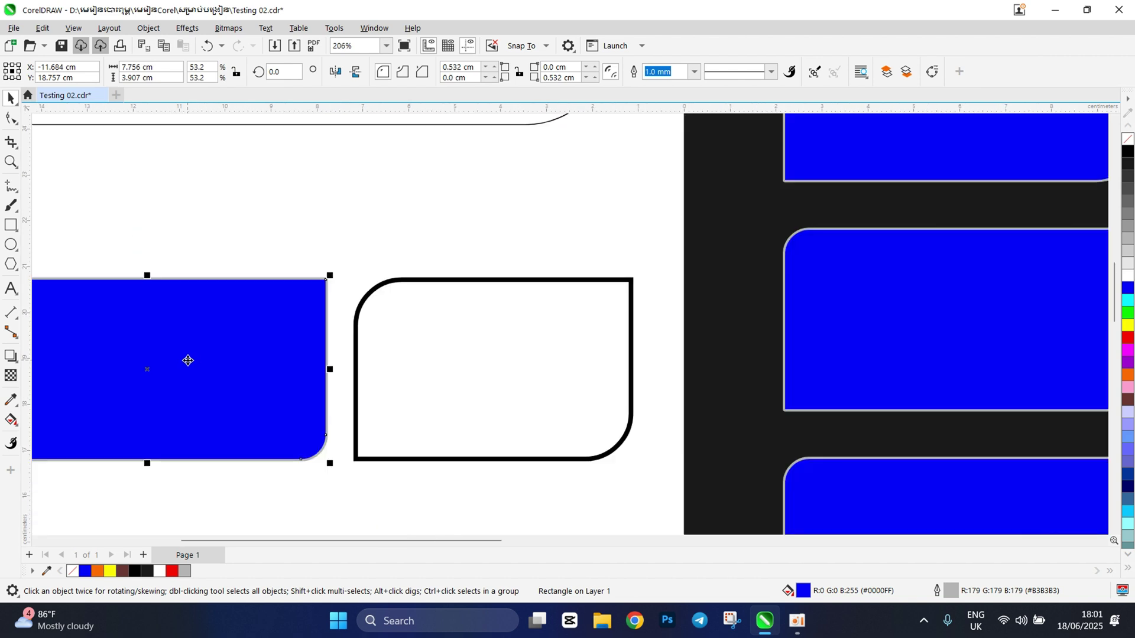
{"action": "scroll", "coordinate": [188, 359], "scroll_direction": "up", "scroll_amount": 1}
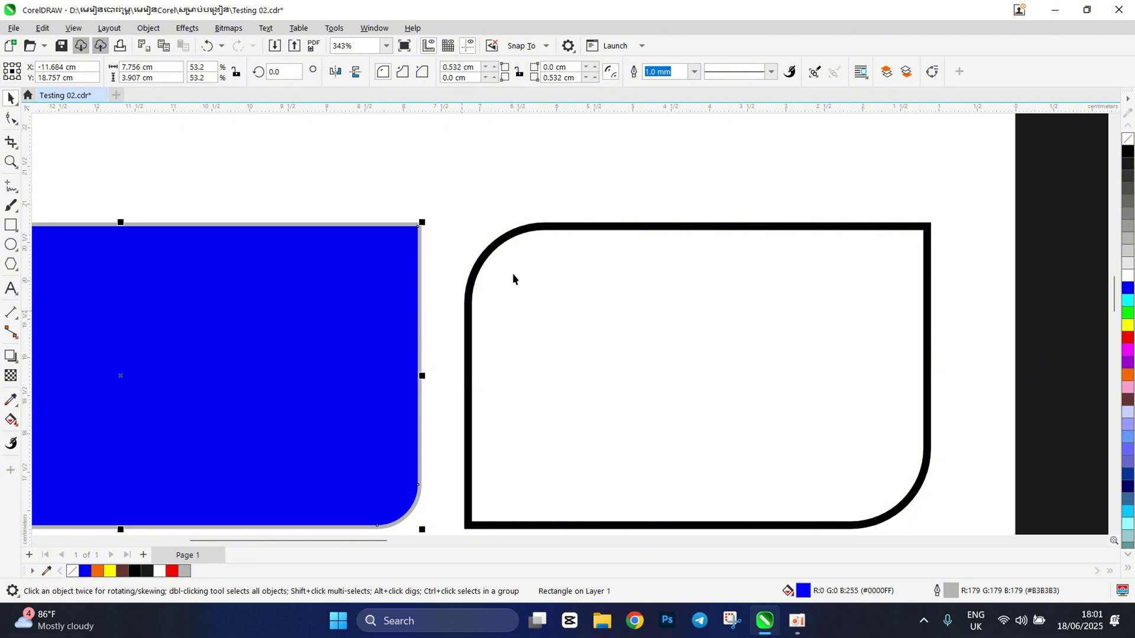
Give the new rectangle beside the blue card a red fill and a blue outline.
{"action": "left_click", "coordinate": [544, 289]}
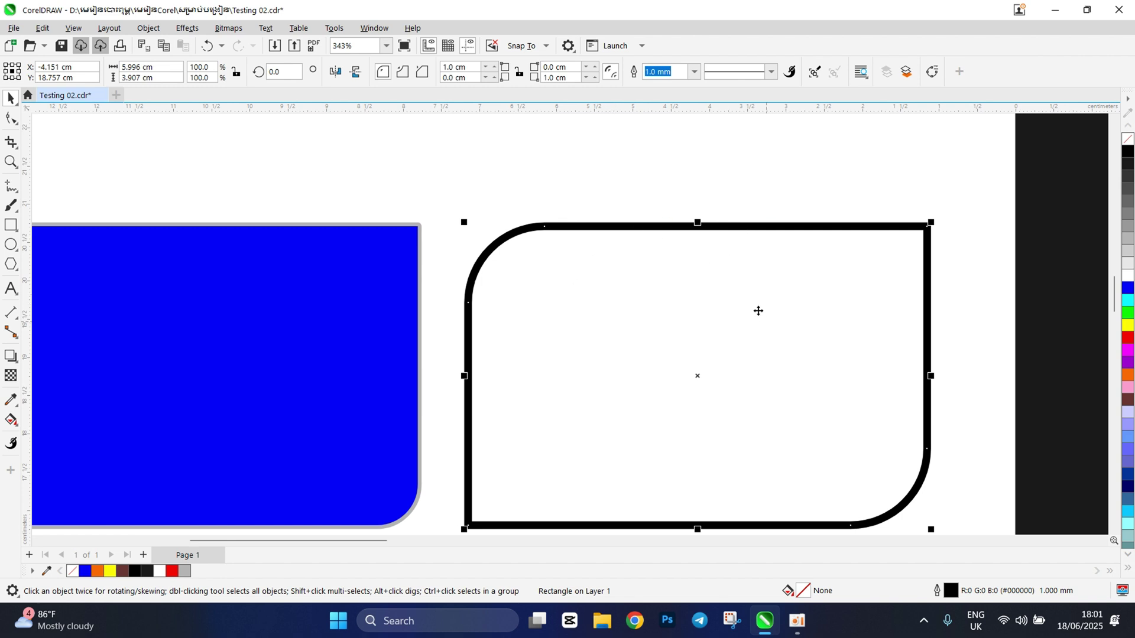
{"action": "scroll", "coordinate": [599, 194], "scroll_direction": "up", "scroll_amount": 2}
{"action": "scroll", "coordinate": [600, 194], "scroll_direction": "down", "scroll_amount": 2}
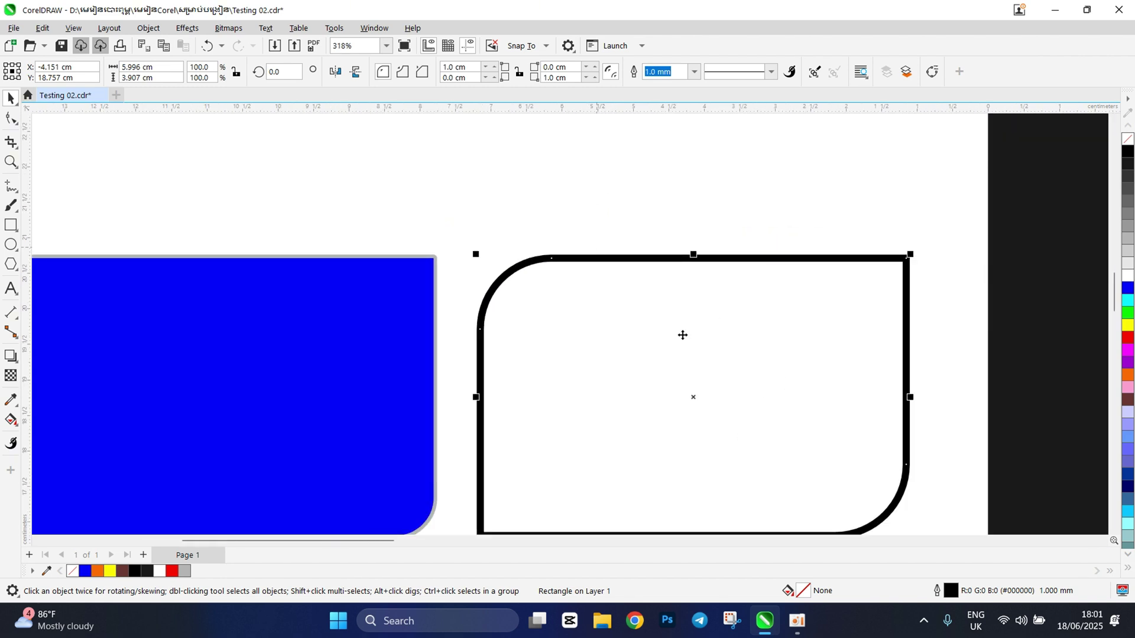
{"action": "left_click", "coordinate": [639, 233]}
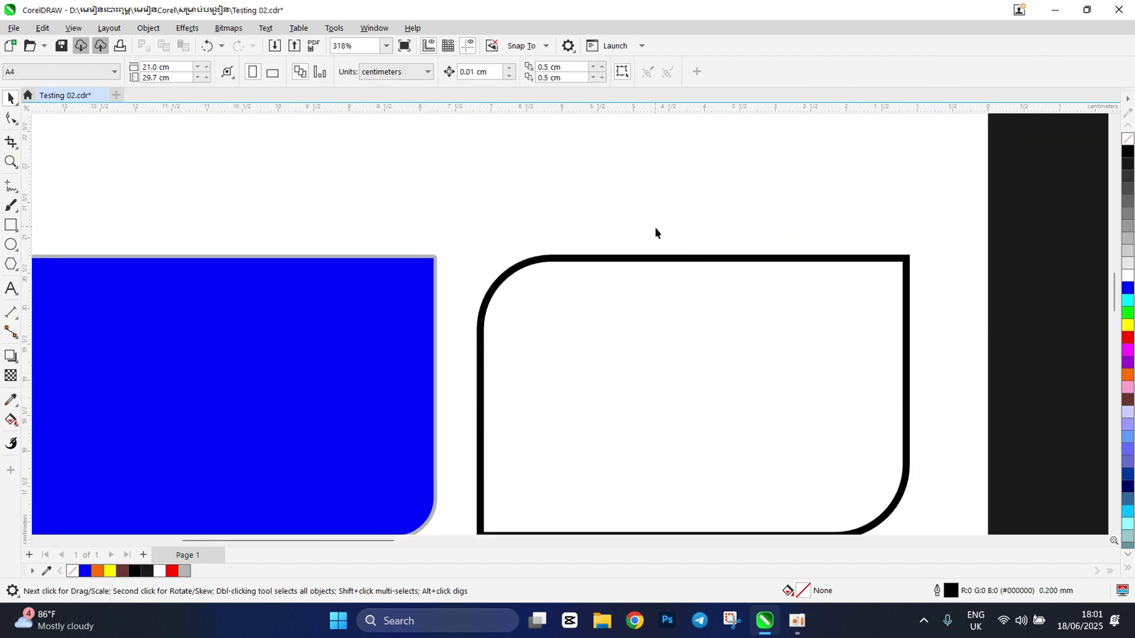
{"action": "left_click", "coordinate": [700, 350]}
{"action": "left_click", "coordinate": [633, 174]}
{"action": "left_click", "coordinate": [664, 330]}
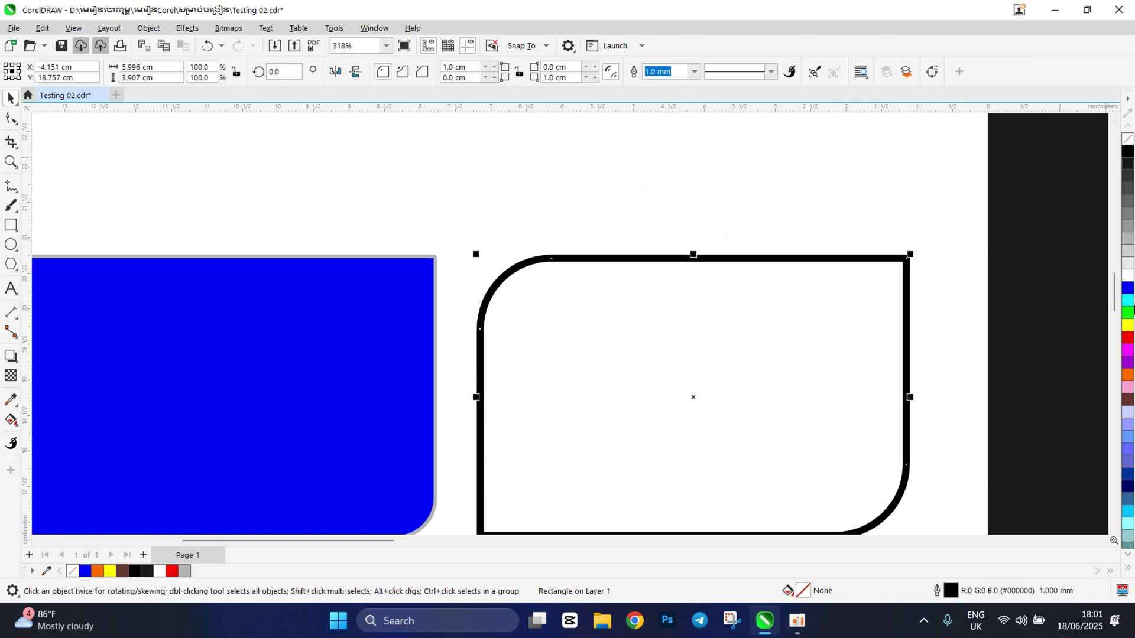
{"action": "left_click", "coordinate": [1130, 339]}
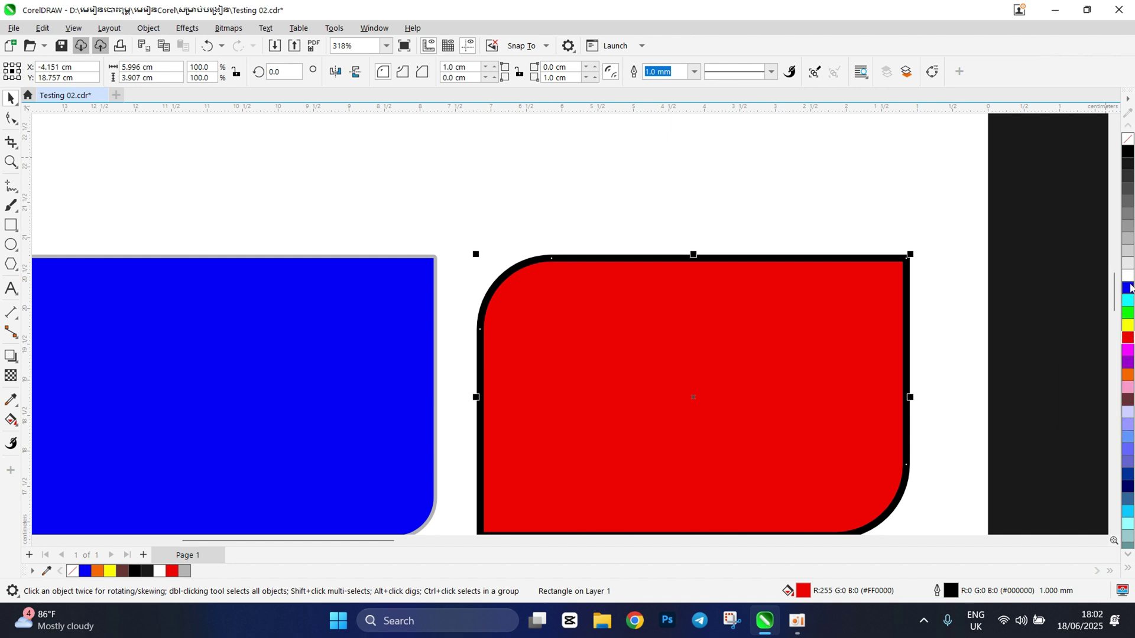
{"action": "right_click", "coordinate": [1128, 276]}
{"action": "right_click", "coordinate": [1129, 288]}
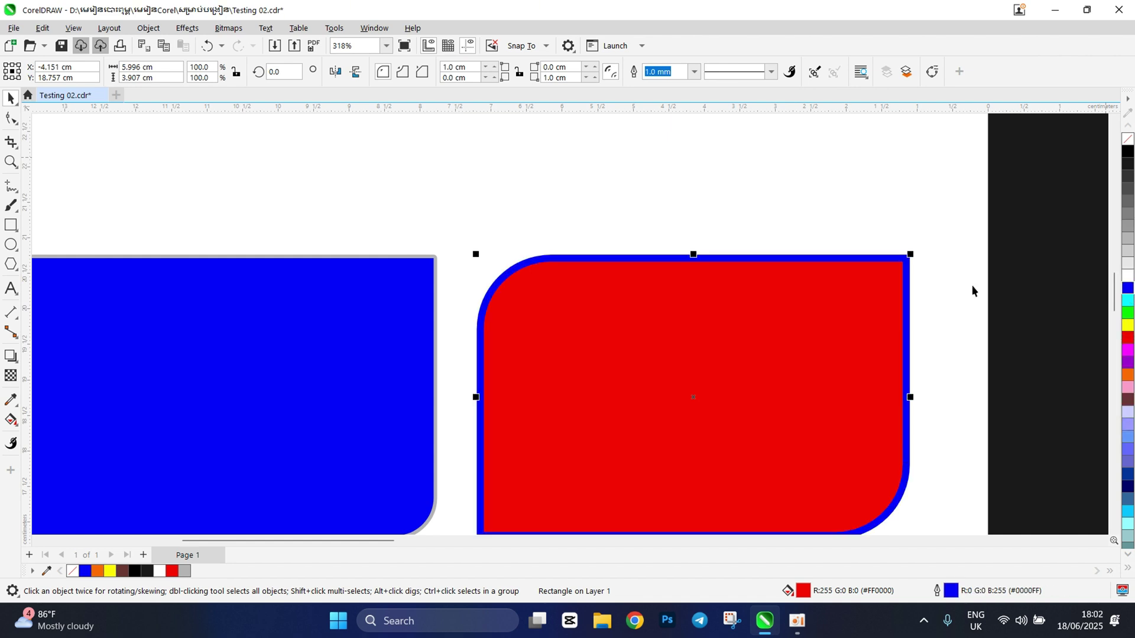
{"action": "left_click", "coordinate": [463, 248]}
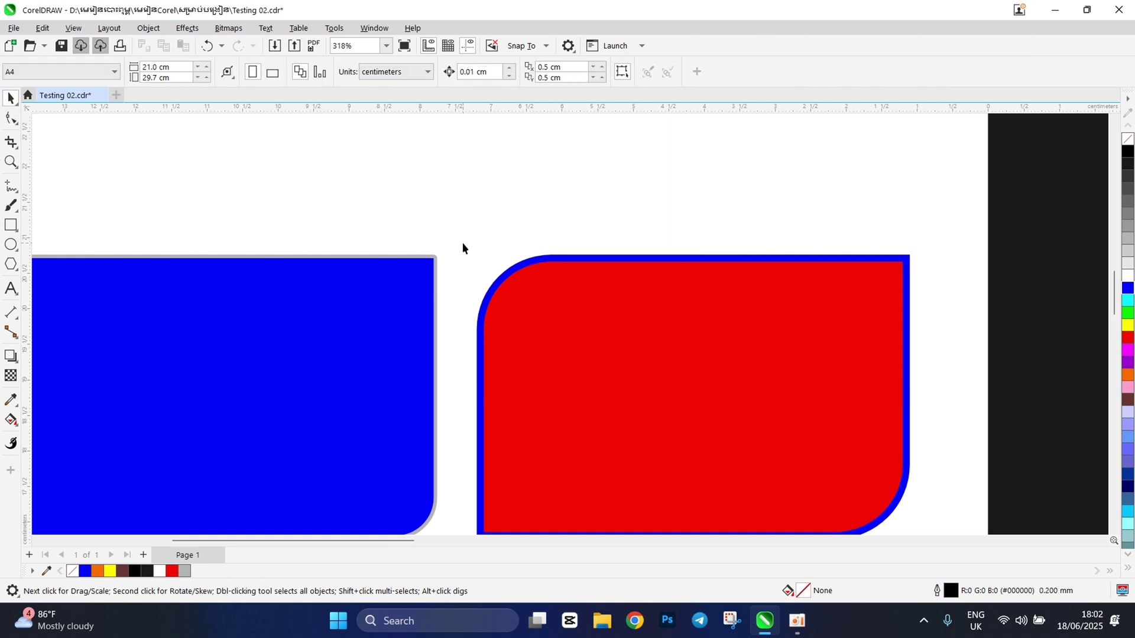
Change the new rectangle's fill to yellow, keeping its blue outline.
{"action": "scroll", "coordinate": [462, 242], "scroll_direction": "down", "scroll_amount": 2}
{"action": "left_click", "coordinate": [599, 355]}
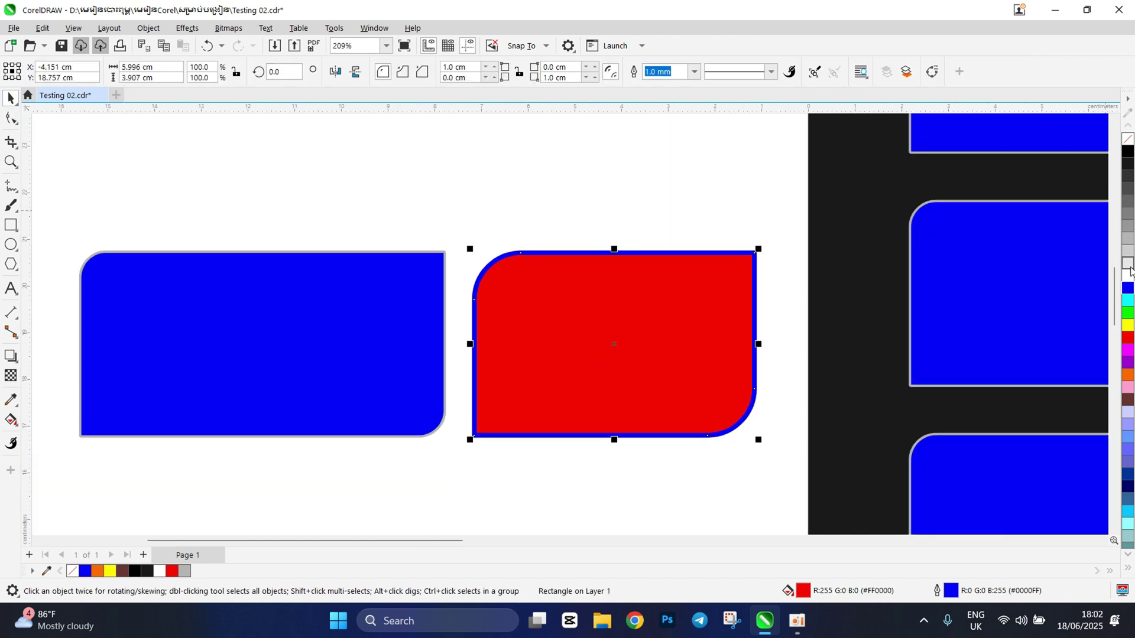
{"action": "left_click", "coordinate": [1128, 326]}
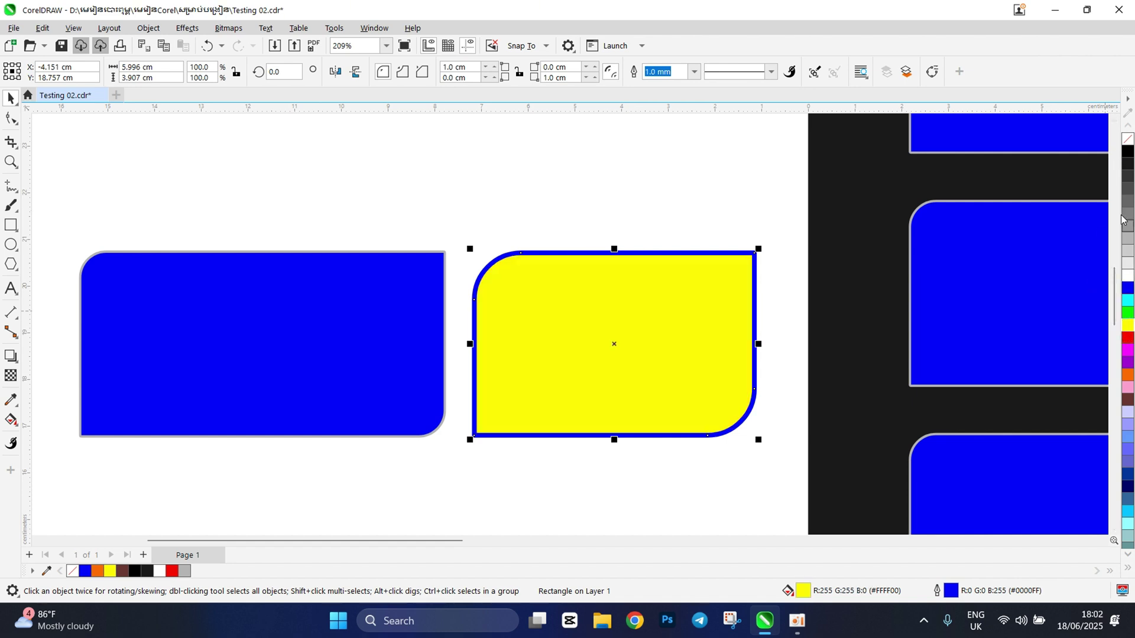
{"action": "left_click", "coordinate": [629, 226]}
{"action": "scroll", "coordinate": [589, 323], "scroll_direction": "up", "scroll_amount": 2}
{"action": "scroll", "coordinate": [566, 329], "scroll_direction": "down", "scroll_amount": 2}
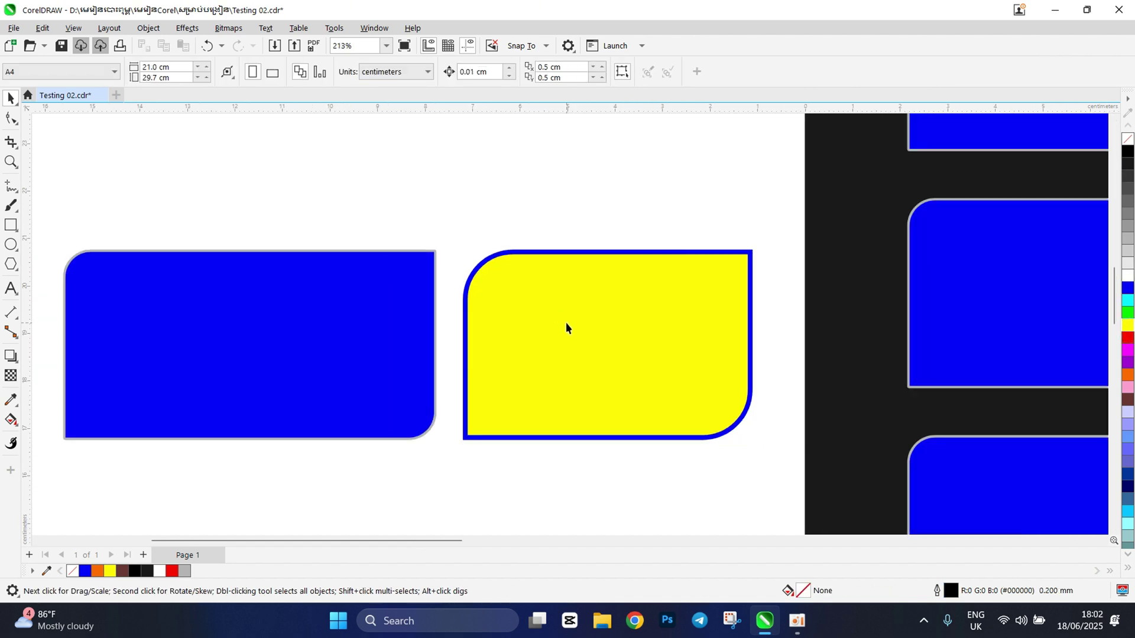
Look over the whole layout, from the drawn rectangles to the black page of blue cards and the neighbouring sheet of yellow cards.
{"action": "scroll", "coordinate": [512, 325], "scroll_direction": "up", "scroll_amount": 1}
{"action": "scroll", "coordinate": [509, 324], "scroll_direction": "down", "scroll_amount": 1}
{"action": "scroll", "coordinate": [509, 324], "scroll_direction": "down", "scroll_amount": 2}
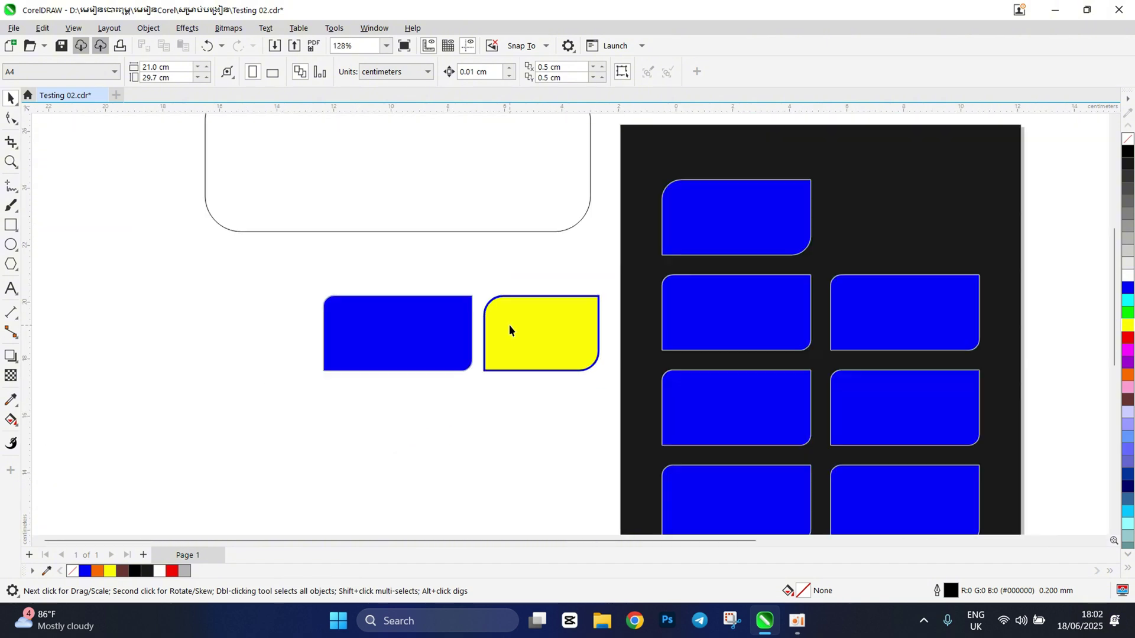
{"action": "scroll", "coordinate": [509, 324], "scroll_direction": "down", "scroll_amount": 3}
{"action": "scroll", "coordinate": [552, 325], "scroll_direction": "up", "scroll_amount": 1}
{"action": "scroll", "coordinate": [575, 318], "scroll_direction": "down", "scroll_amount": 1}
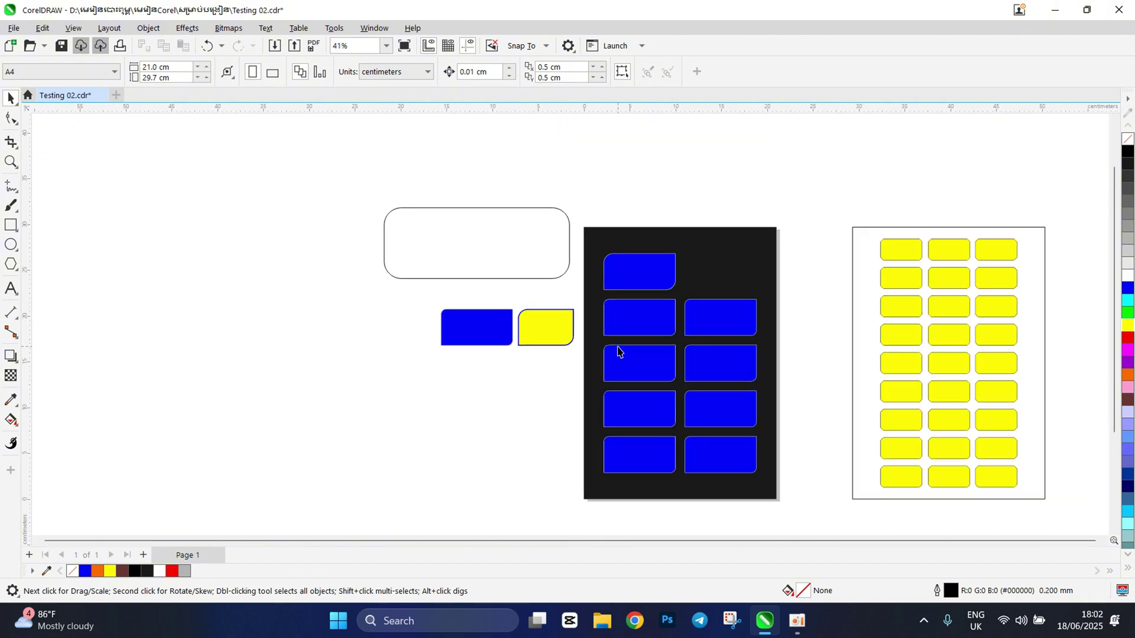
{"action": "scroll", "coordinate": [627, 352], "scroll_direction": "up", "scroll_amount": 1}
{"action": "scroll", "coordinate": [636, 352], "scroll_direction": "up", "scroll_amount": 2}
{"action": "scroll", "coordinate": [651, 345], "scroll_direction": "down", "scroll_amount": 1}
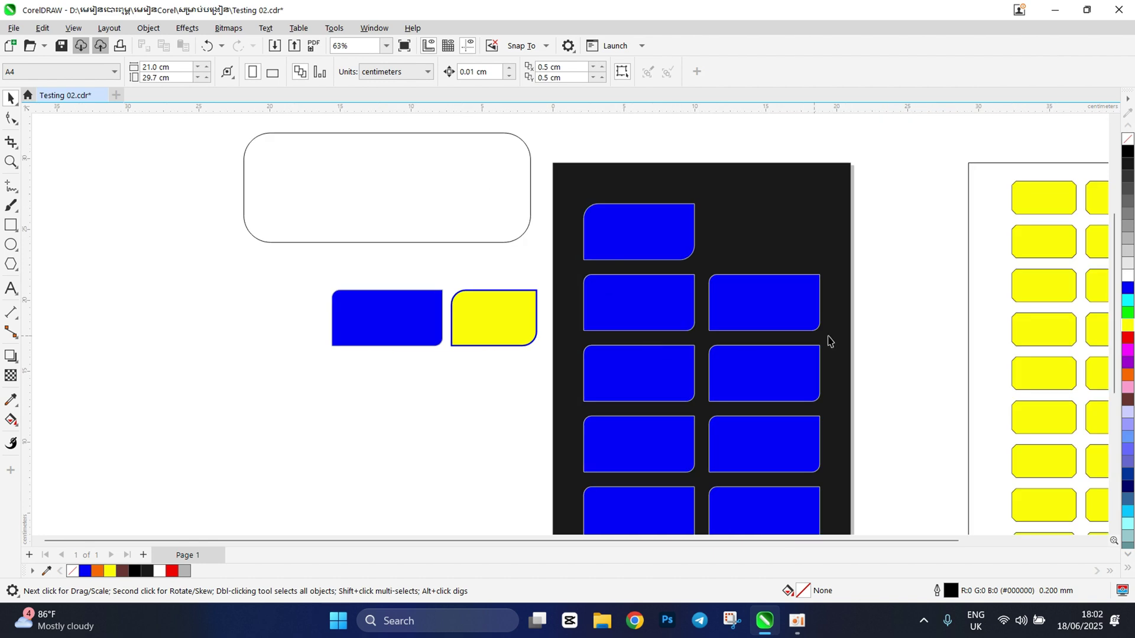
{"action": "scroll", "coordinate": [609, 378], "scroll_direction": "down", "scroll_amount": 1}
{"action": "scroll", "coordinate": [611, 378], "scroll_direction": "up", "scroll_amount": 1}
{"action": "scroll", "coordinate": [611, 377], "scroll_direction": "down", "scroll_amount": 1}
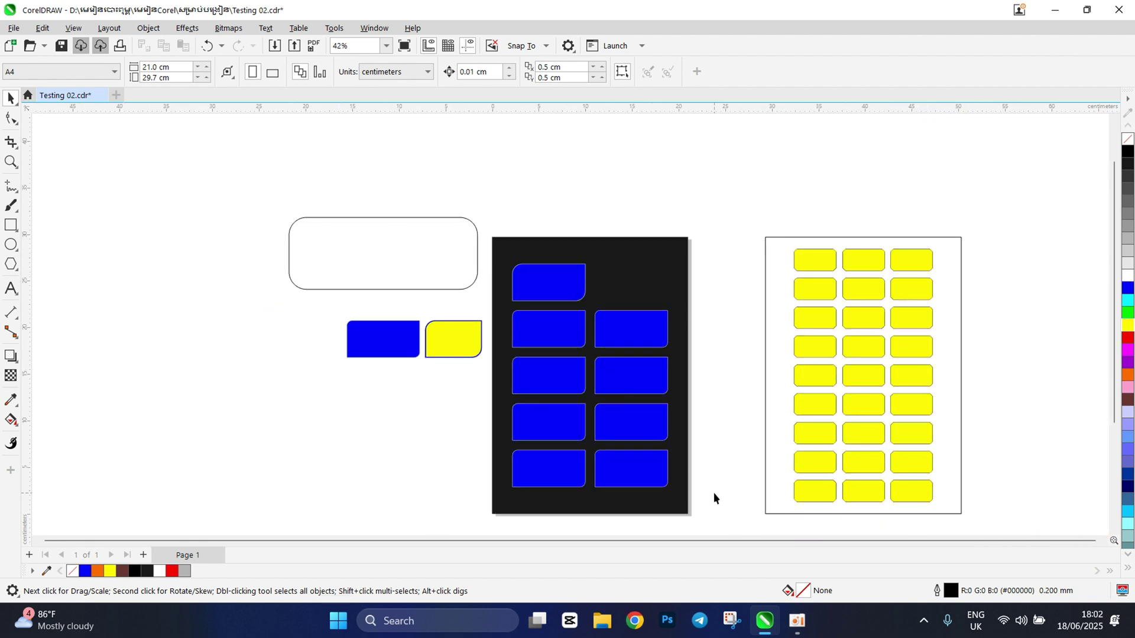
Delete all the blue cards from the black page, leaving its background in place.
{"action": "left_click_drag", "start_coordinate": [715, 499], "coordinate": [507, 255]}
{"action": "key", "text": "Delete"}
{"action": "scroll", "coordinate": [486, 317], "scroll_direction": "up", "scroll_amount": 1}
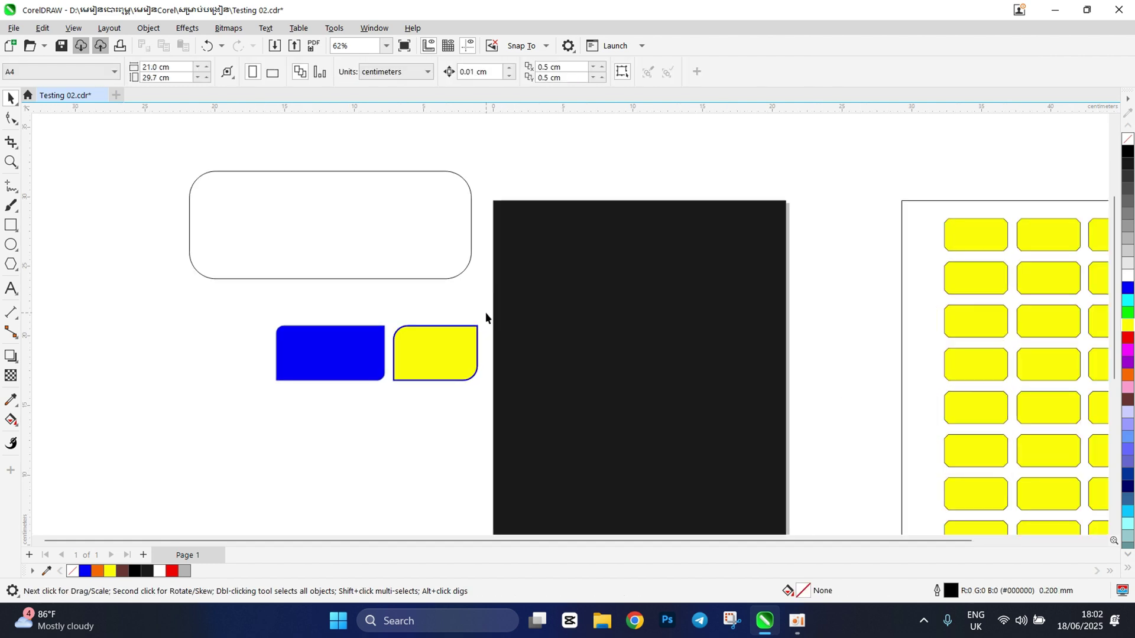
Move the yellow card onto the black page near its upper-left corner, centred at about X 4.4 cm, Y 25.5 cm.
{"action": "left_click", "coordinate": [460, 355]}
{"action": "scroll", "coordinate": [461, 354], "scroll_direction": "up", "scroll_amount": 1}
{"action": "scroll", "coordinate": [463, 354], "scroll_direction": "down", "scroll_amount": 1}
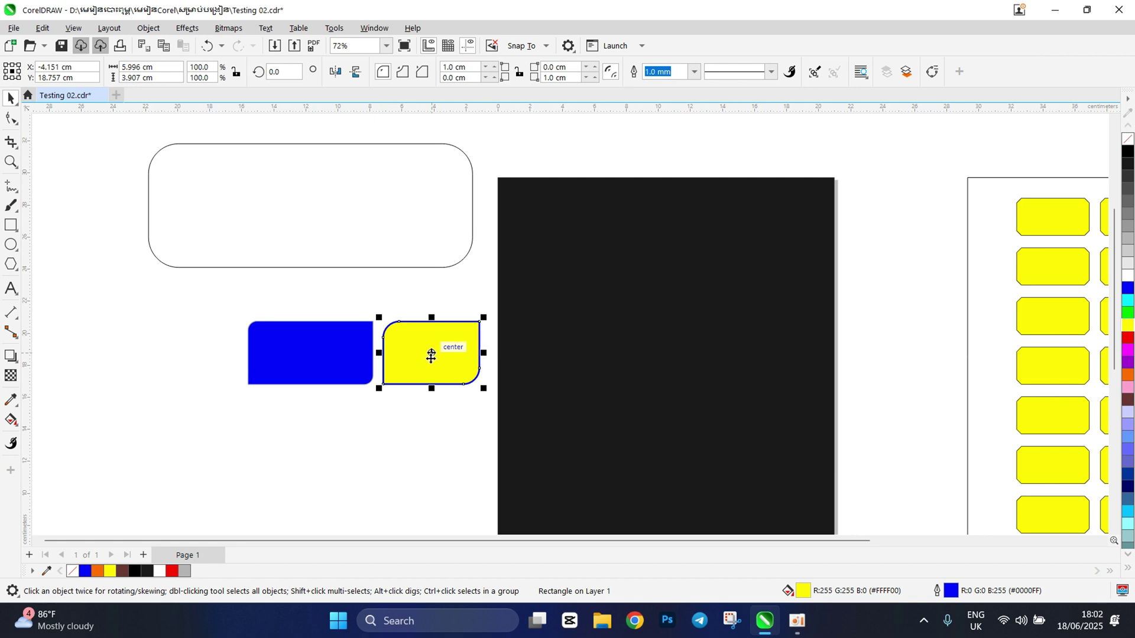
{"action": "left_click_drag", "start_coordinate": [431, 356], "coordinate": [577, 277]}
{"action": "scroll", "coordinate": [569, 243], "scroll_direction": "up", "scroll_amount": 1}
{"action": "left_click", "coordinate": [445, 332]}
{"action": "scroll", "coordinate": [503, 326], "scroll_direction": "down", "scroll_amount": 1}
{"action": "left_click", "coordinate": [577, 264]}
{"action": "left_click", "coordinate": [560, 271]}
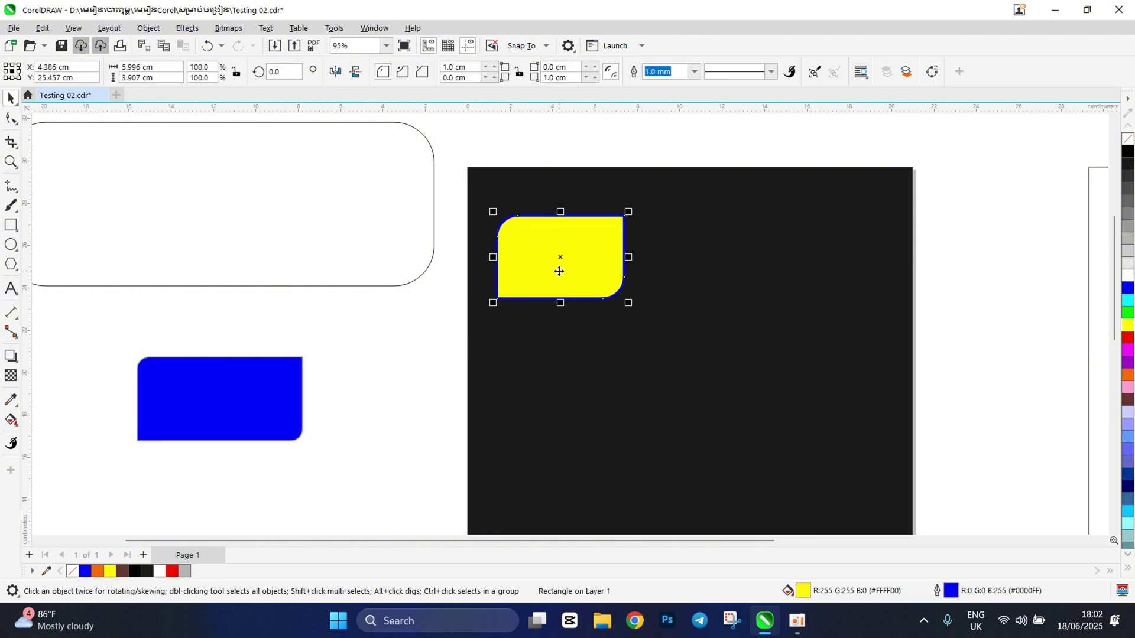
Place a copy of the yellow card beside it in the same row, centred at about X 11.1 cm.
{"action": "left_click", "coordinate": [406, 363]}
{"action": "scroll", "coordinate": [558, 316], "scroll_direction": "down", "scroll_amount": 1}
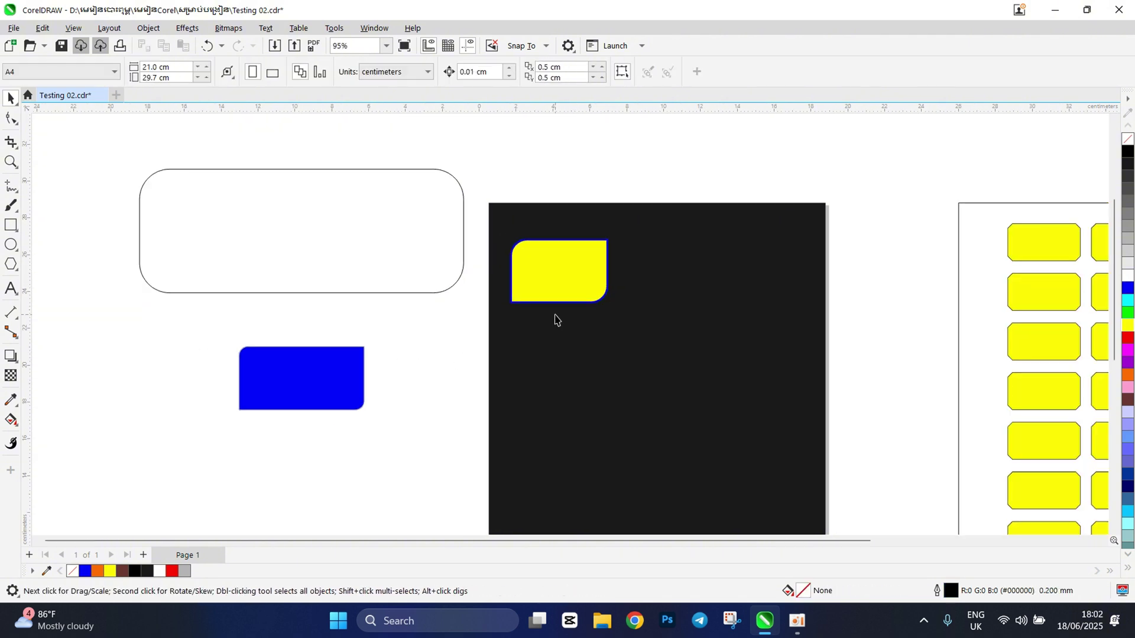
{"action": "scroll", "coordinate": [586, 284], "scroll_direction": "up", "scroll_amount": 1}
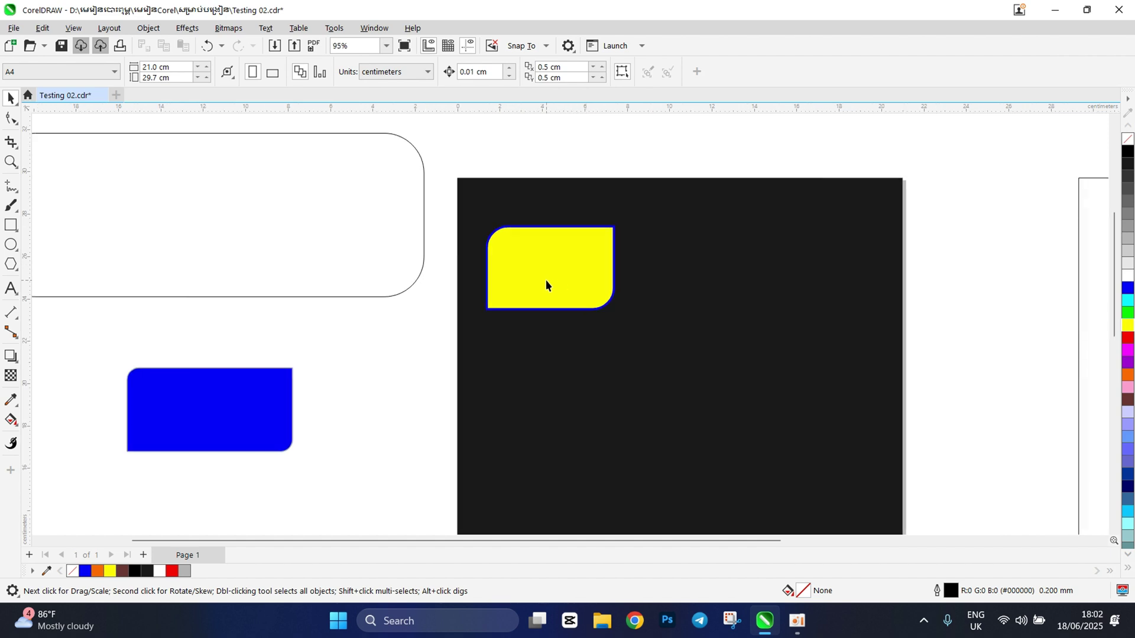
{"action": "left_click", "coordinate": [547, 284]}
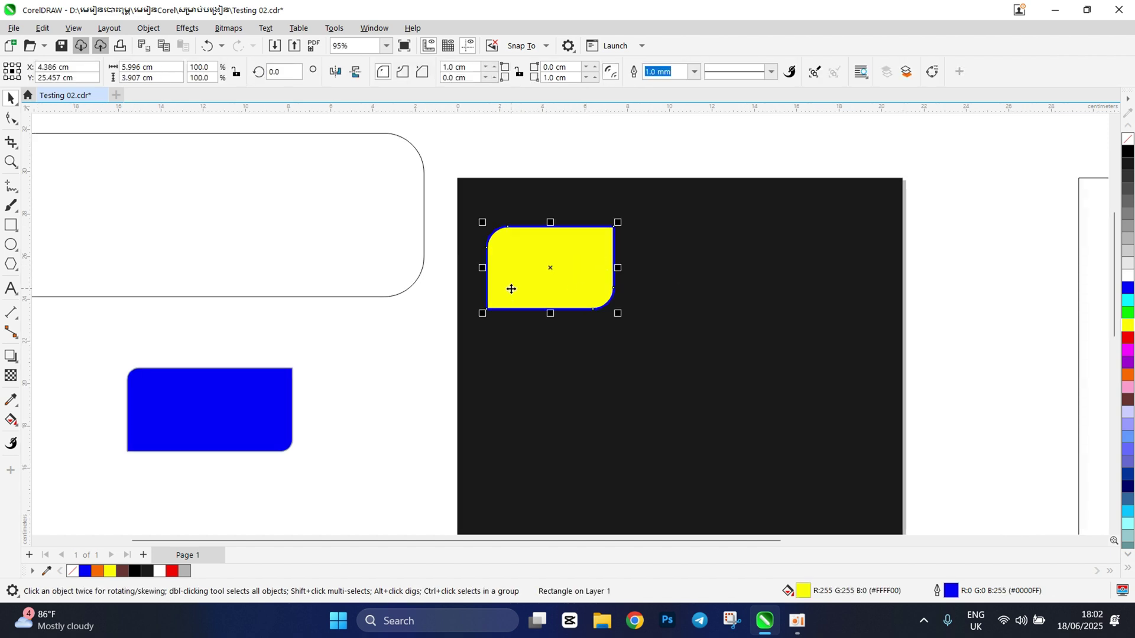
{"action": "left_click_drag", "start_coordinate": [512, 288], "coordinate": [655, 285]}
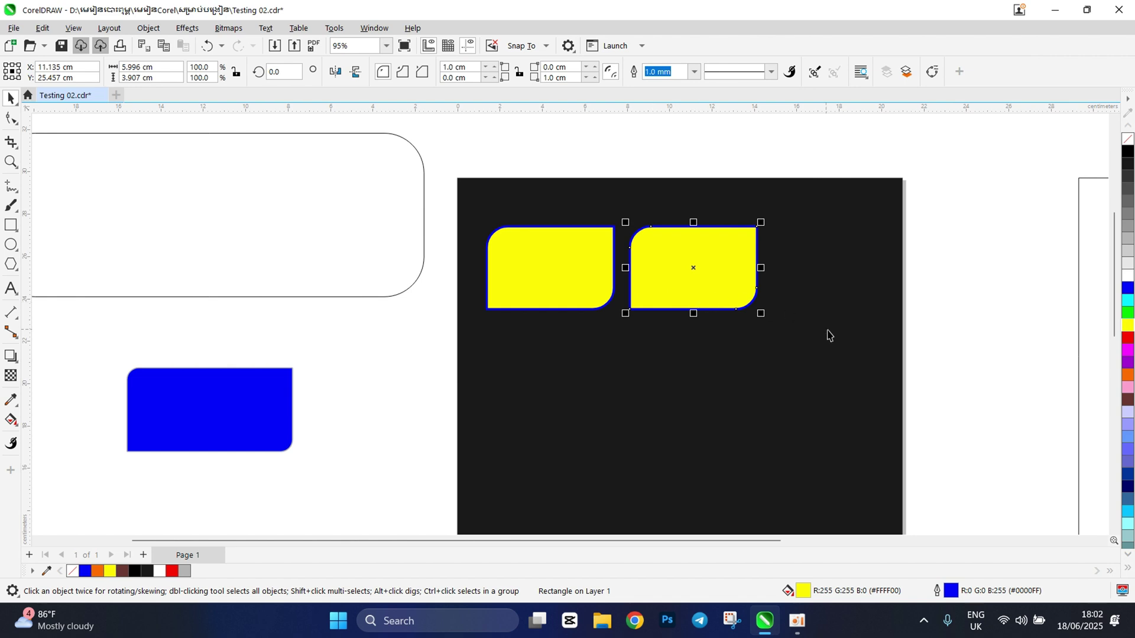
{"action": "double_click", "coordinate": [558, 275]}
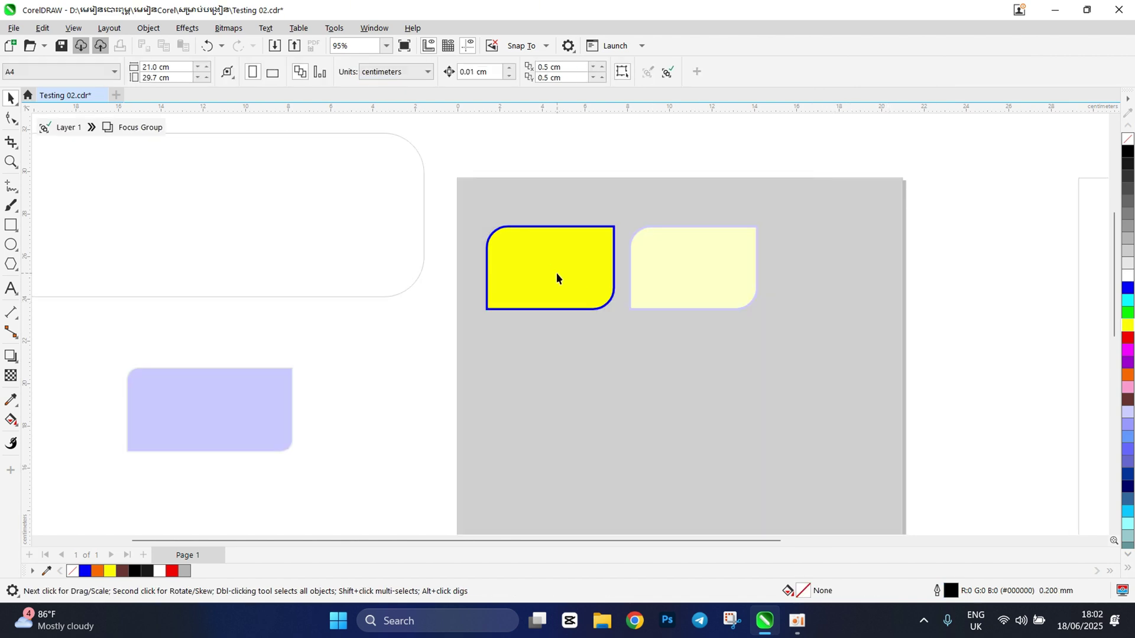
{"action": "key", "text": "Escape"}
Adjust the first two cards' spacing and add a third copy at the row's right end, centred at about X 17.0 cm.
{"action": "left_click_drag", "start_coordinate": [543, 258], "coordinate": [533, 257]}
{"action": "left_click", "coordinate": [664, 264]}
{"action": "left_click_drag", "start_coordinate": [674, 264], "coordinate": [842, 310]}
{"action": "scroll", "coordinate": [668, 265], "scroll_direction": "up", "scroll_amount": 2}
{"action": "scroll", "coordinate": [599, 316], "scroll_direction": "down", "scroll_amount": 1}
{"action": "scroll", "coordinate": [650, 313], "scroll_direction": "up", "scroll_amount": 1}
{"action": "scroll", "coordinate": [826, 310], "scroll_direction": "down", "scroll_amount": 1}
{"action": "scroll", "coordinate": [827, 310], "scroll_direction": "up", "scroll_amount": 1}
{"action": "scroll", "coordinate": [733, 307], "scroll_direction": "down", "scroll_amount": 1}
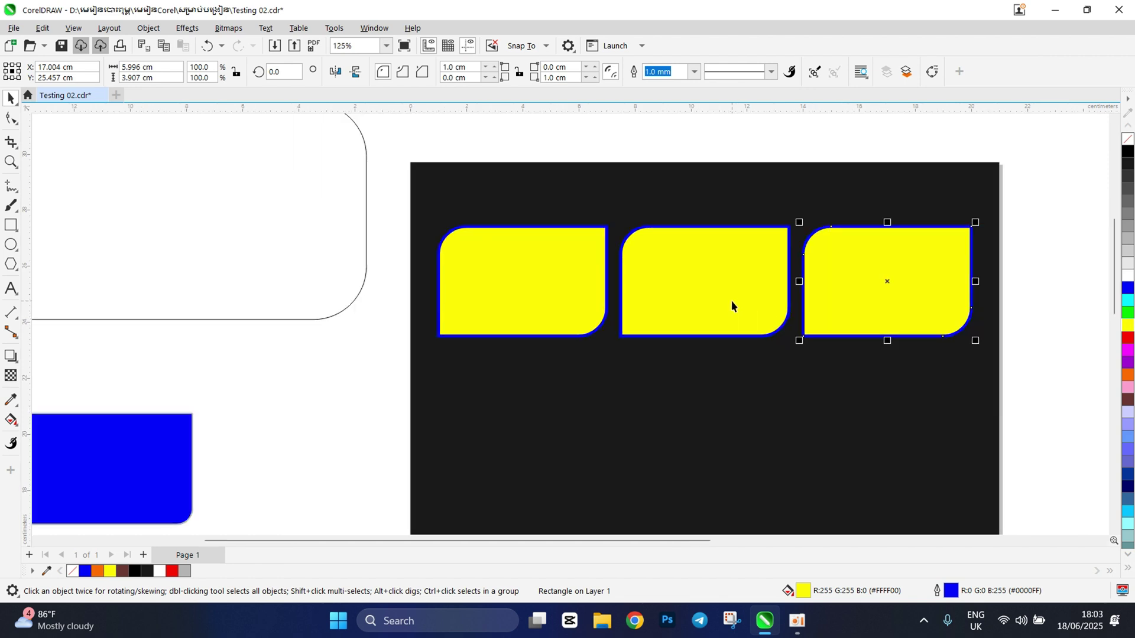
Group the three yellow cards in the black page's top row, then select the group with the black background and clear the selection.
{"action": "left_click", "coordinate": [732, 300], "text": "shift"}
{"action": "key", "text": "ctrl+g"}
{"action": "scroll", "coordinate": [693, 384], "scroll_direction": "down", "scroll_amount": 2}
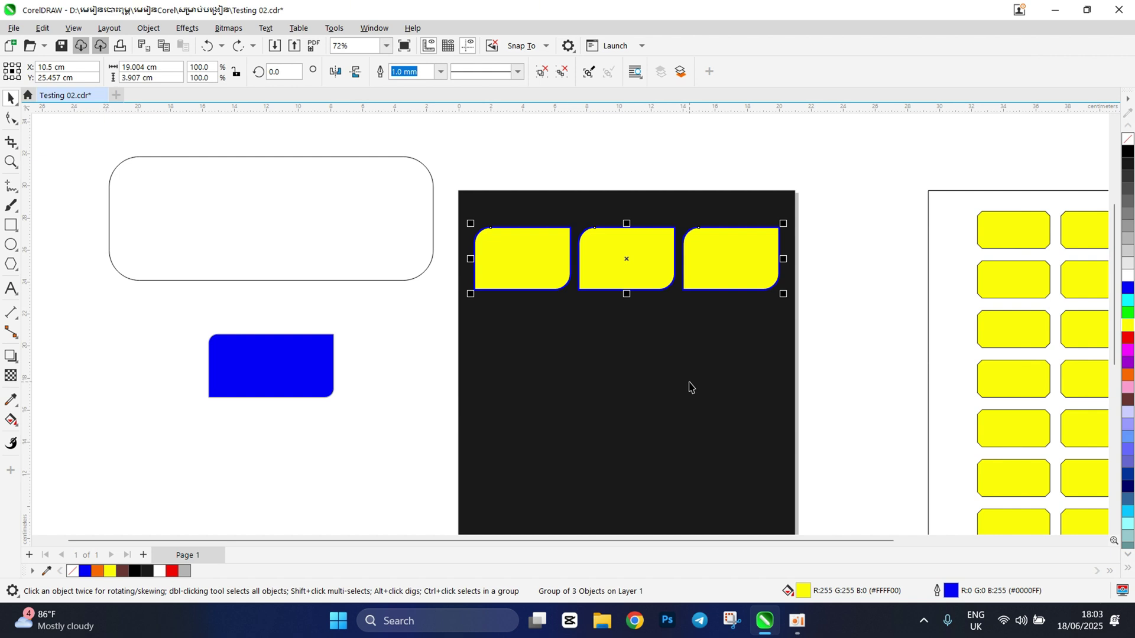
{"action": "left_click", "coordinate": [690, 387], "text": "shift"}
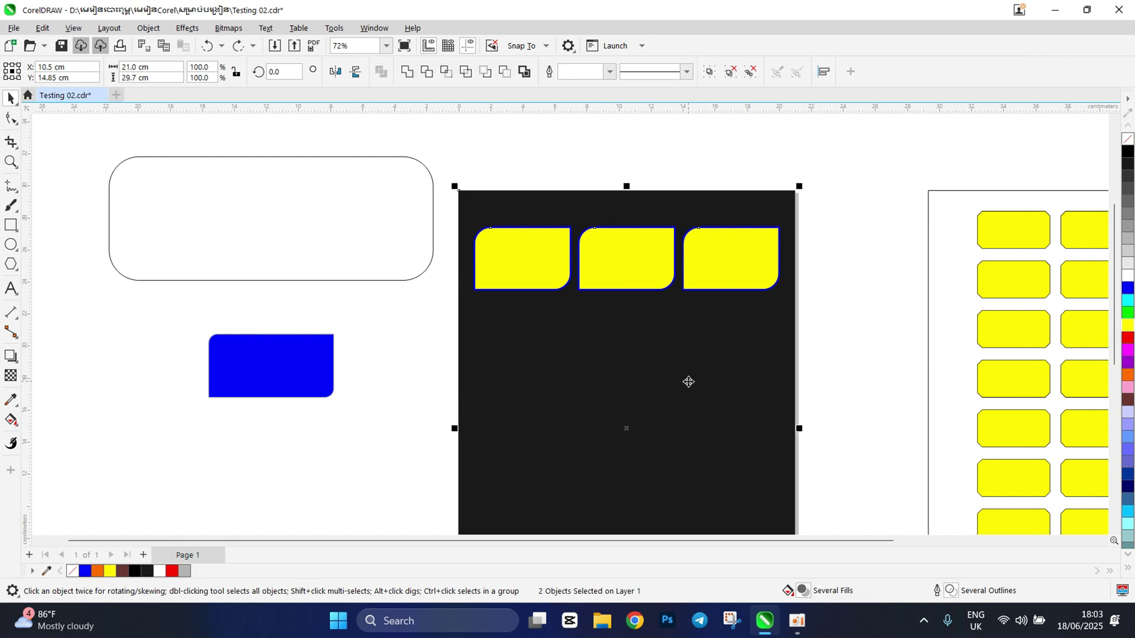
{"action": "left_click", "coordinate": [846, 320]}
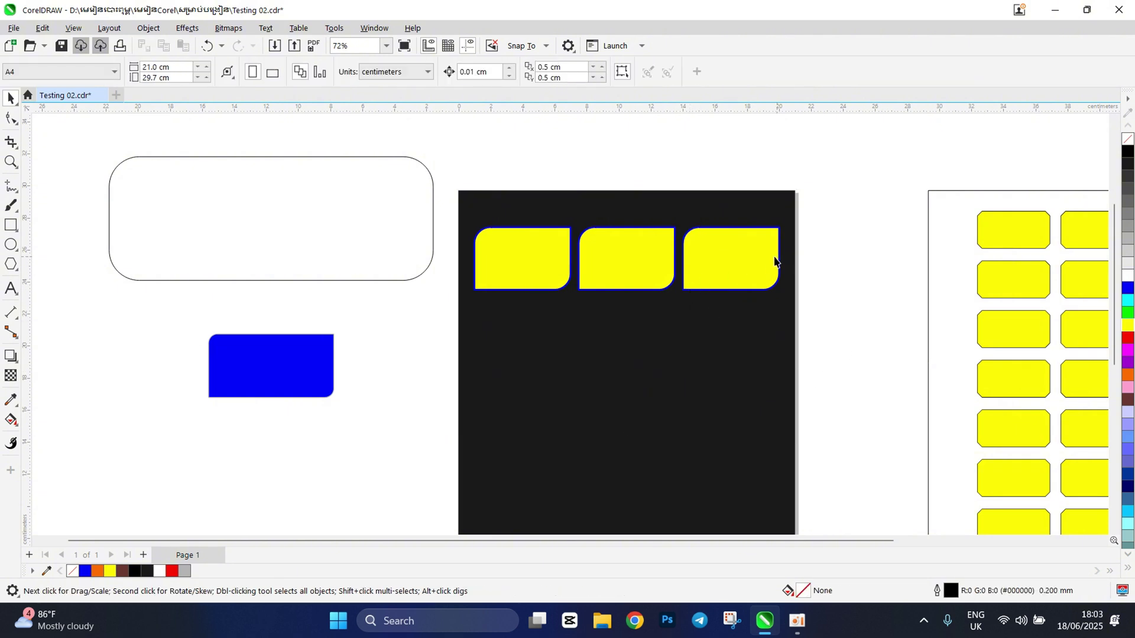
Place a copy of the three-card row directly below the original, about 4.4 cm lower on the black page, and clear the selection.
{"action": "scroll", "coordinate": [733, 262], "scroll_direction": "up", "scroll_amount": 2}
{"action": "scroll", "coordinate": [729, 261], "scroll_direction": "down", "scroll_amount": 2}
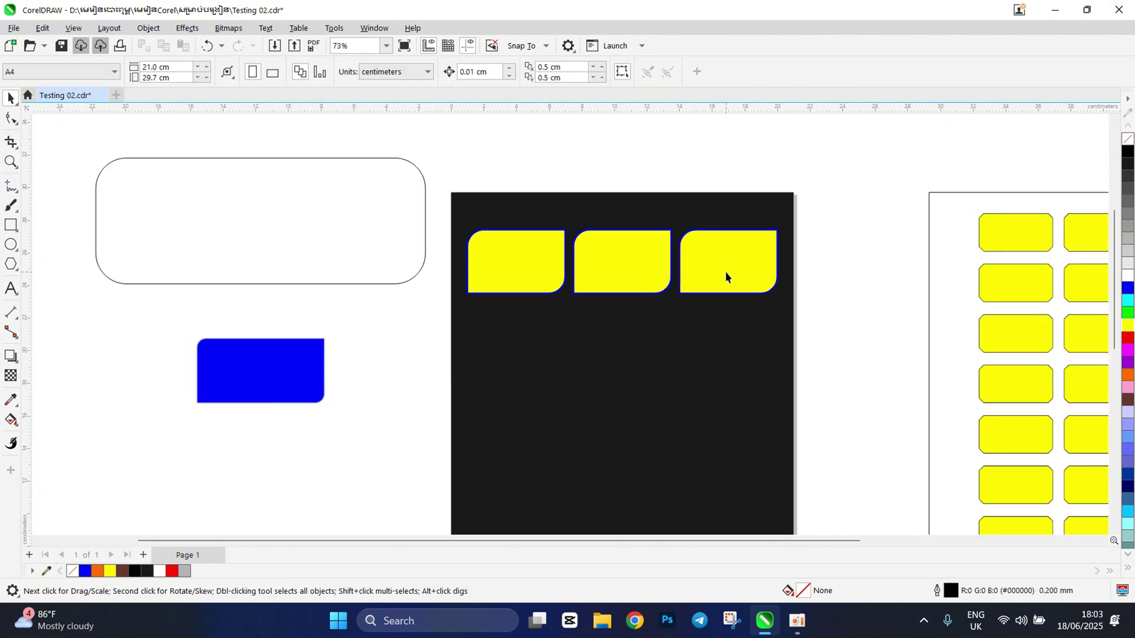
{"action": "scroll", "coordinate": [725, 272], "scroll_direction": "up", "scroll_amount": 1}
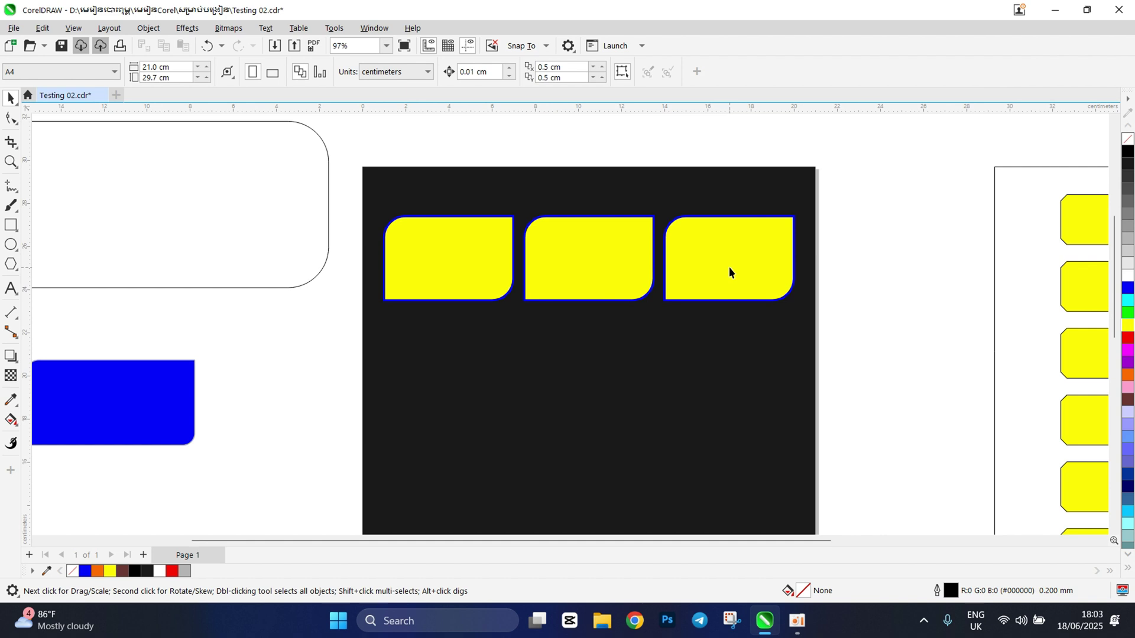
{"action": "left_click", "coordinate": [729, 267]}
{"action": "left_click_drag", "start_coordinate": [732, 267], "coordinate": [727, 363]}
{"action": "scroll", "coordinate": [816, 354], "scroll_direction": "down", "scroll_amount": 2}
{"action": "left_click", "coordinate": [837, 351]}
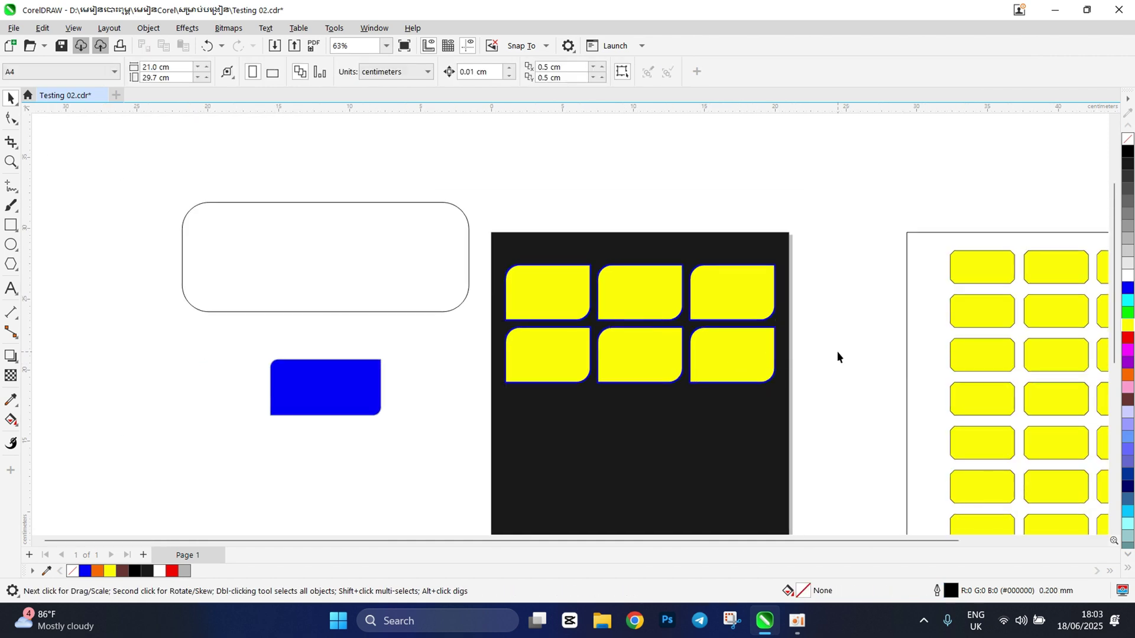
Repeat the row duplication four times at the same spacing to complete six rows of yellow cards, ending at about Y 3.4 cm, and deselect.
{"action": "left_click", "coordinate": [774, 355]}
{"action": "key", "text": "ctrl+r"}
{"action": "key", "text": "ctrl+r"}
{"action": "scroll", "coordinate": [739, 326], "scroll_direction": "down", "scroll_amount": 2}
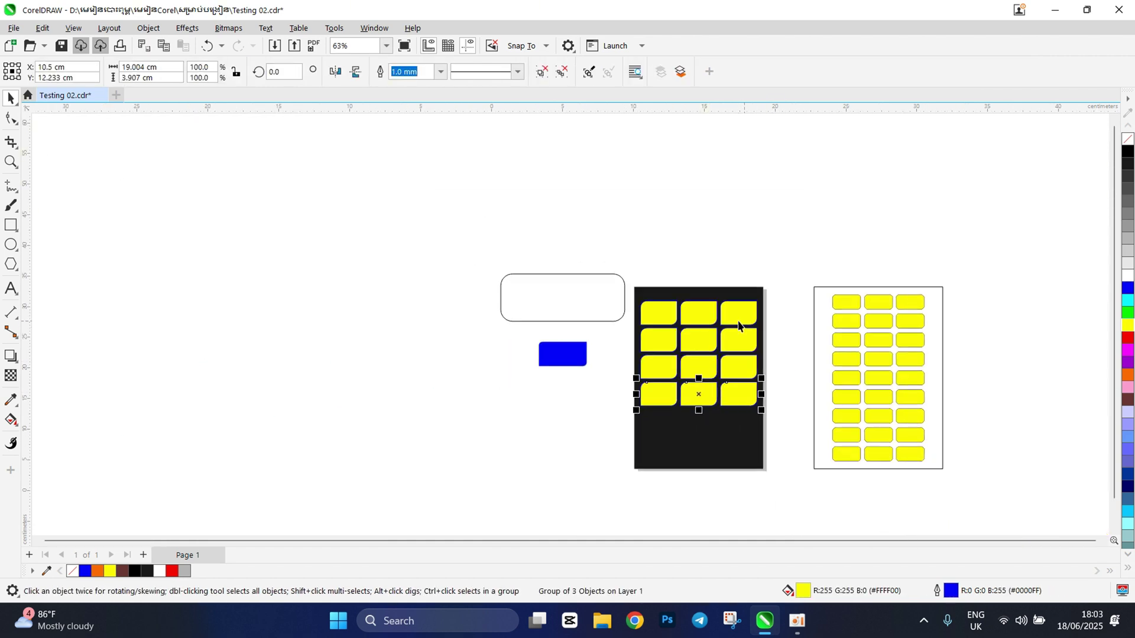
{"action": "scroll", "coordinate": [739, 325], "scroll_direction": "down", "scroll_amount": 2}
{"action": "key", "text": "ctrl+r"}
{"action": "key", "text": "ctrl+r"}
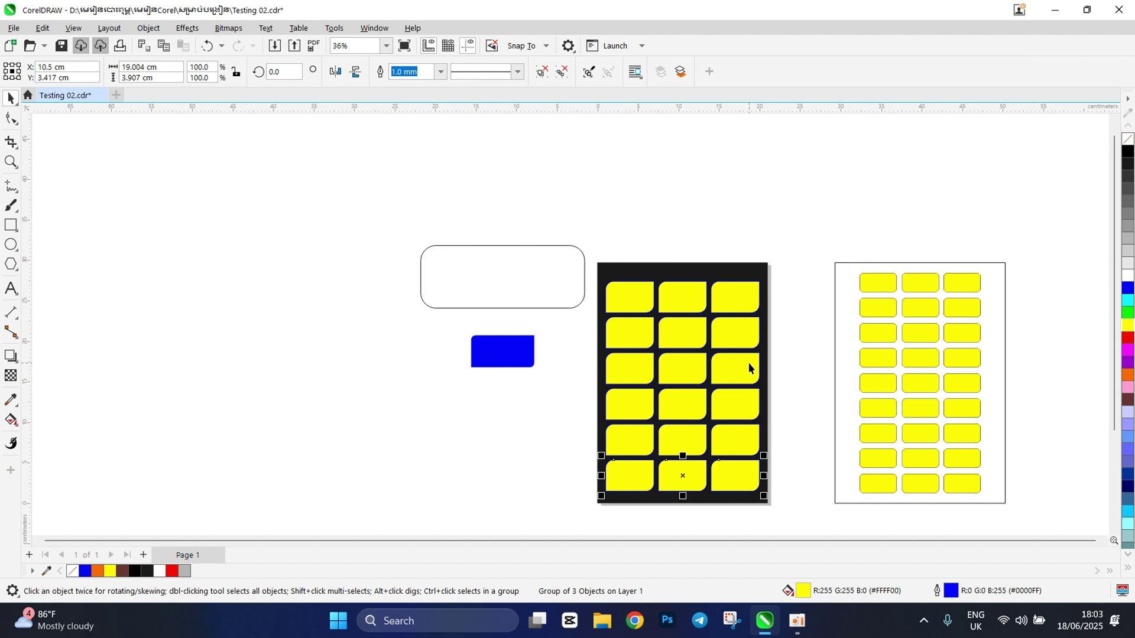
{"action": "left_click", "coordinate": [794, 340]}
Examine the yellow card grid on the black page, checking its spacing and margins close up and as a whole beside the other sheet.
{"action": "scroll", "coordinate": [763, 358], "scroll_direction": "up", "scroll_amount": 3}
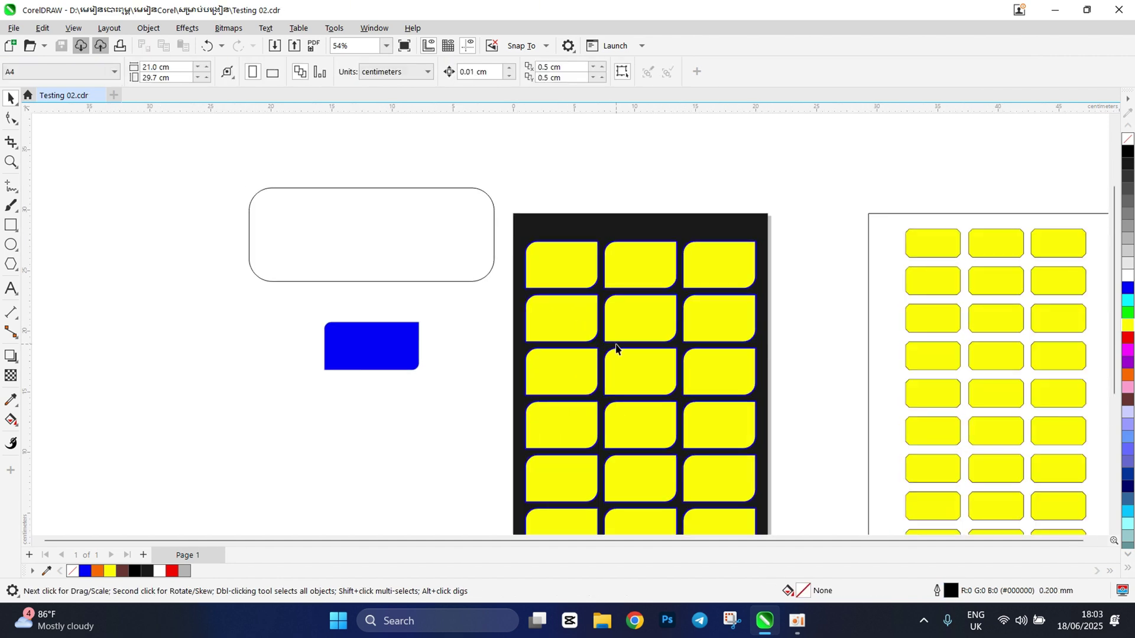
{"action": "scroll", "coordinate": [615, 349], "scroll_direction": "up", "scroll_amount": 3}
{"action": "scroll", "coordinate": [614, 349], "scroll_direction": "down", "scroll_amount": 4}
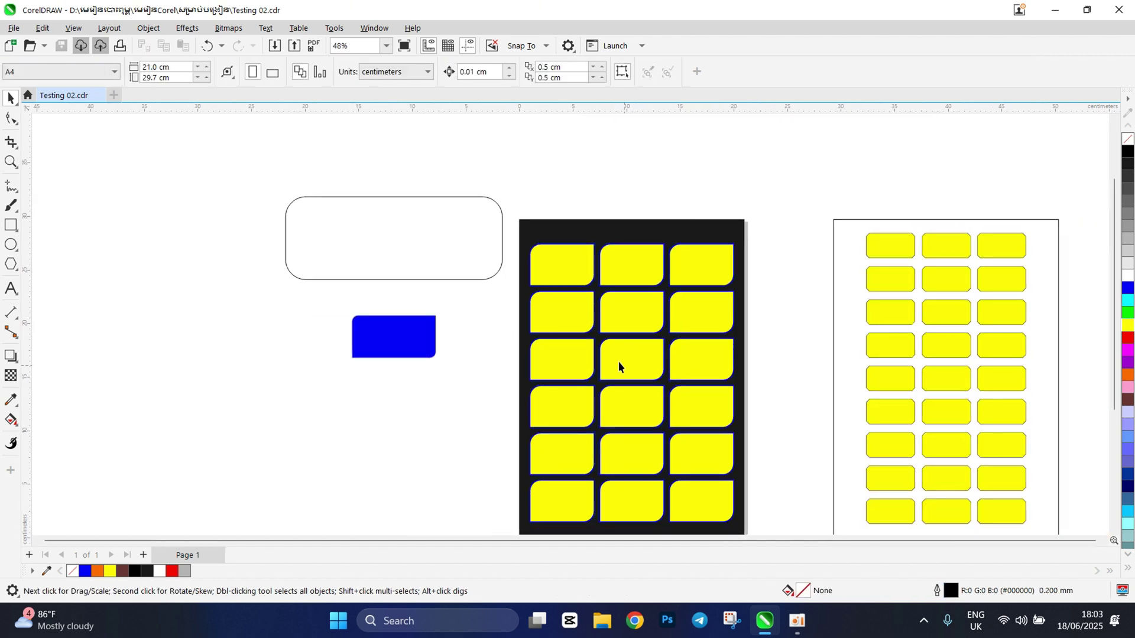
{"action": "scroll", "coordinate": [615, 307], "scroll_direction": "up", "scroll_amount": 2}
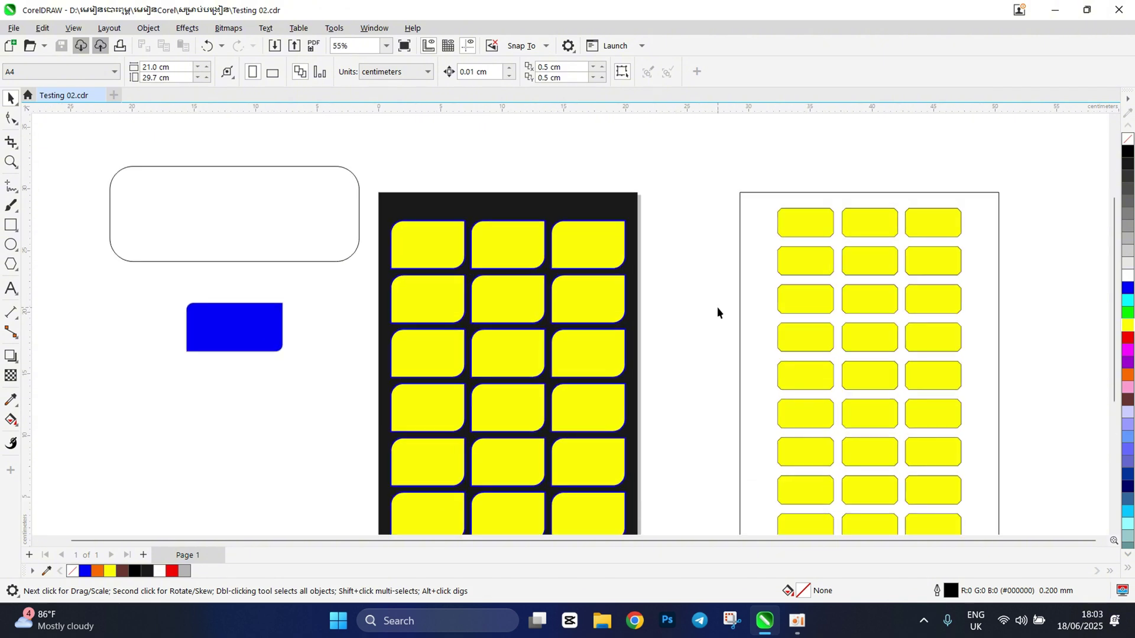
{"action": "left_click", "coordinate": [385, 45]}
{"action": "left_click", "coordinate": [346, 68]}
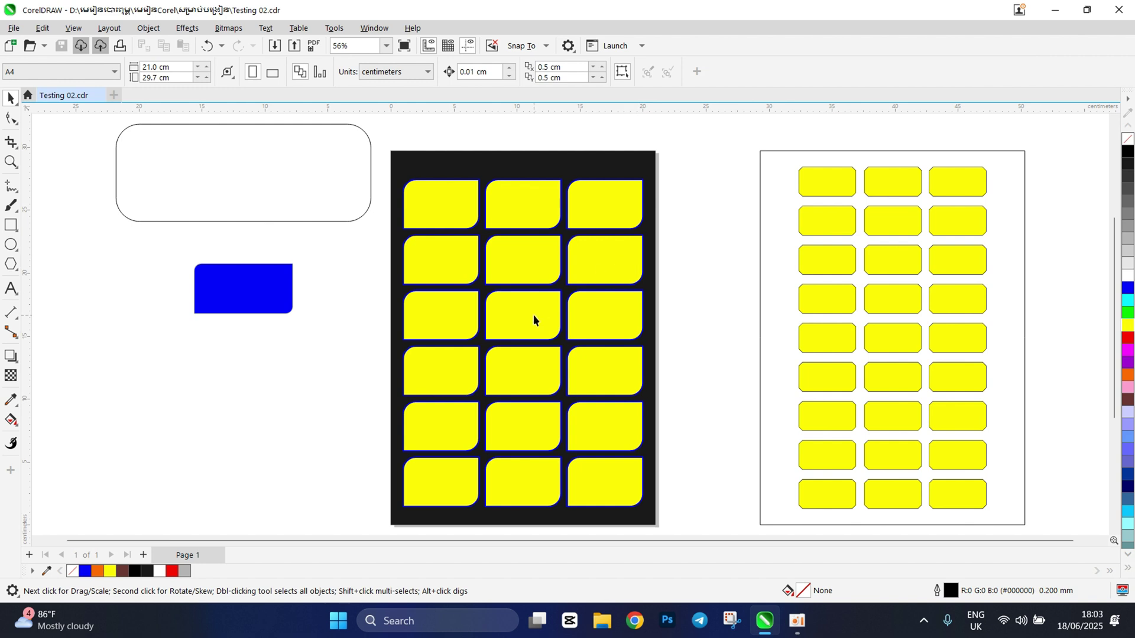
{"action": "scroll", "coordinate": [533, 314], "scroll_direction": "up", "scroll_amount": 2}
{"action": "scroll", "coordinate": [530, 314], "scroll_direction": "down", "scroll_amount": 4}
{"action": "scroll", "coordinate": [527, 308], "scroll_direction": "up", "scroll_amount": 1}
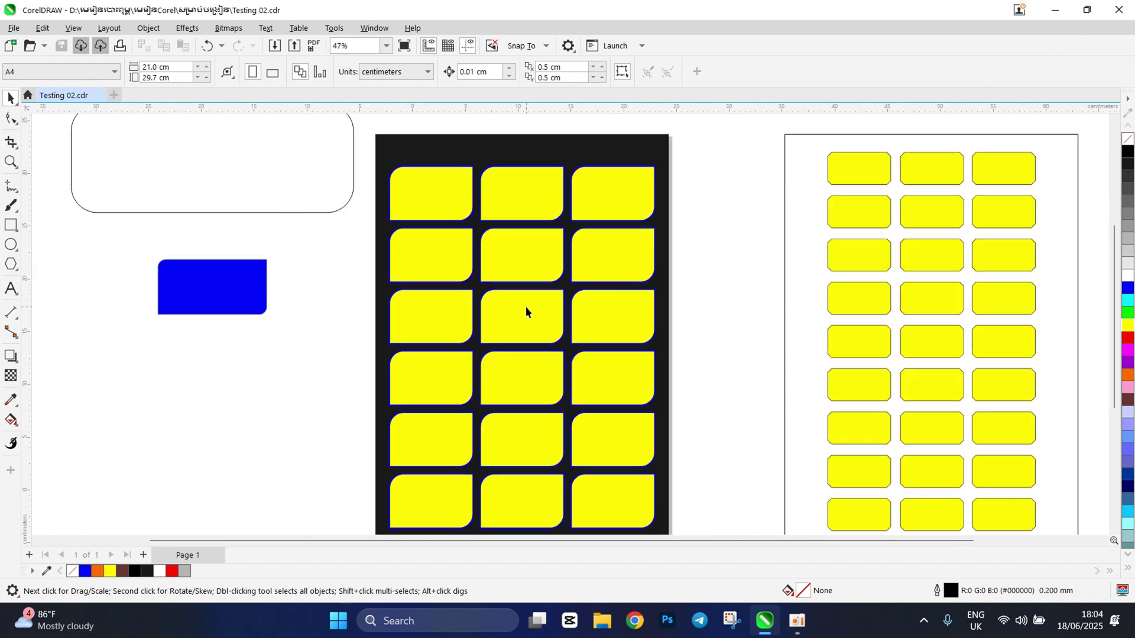
{"action": "scroll", "coordinate": [526, 307], "scroll_direction": "up", "scroll_amount": 4}
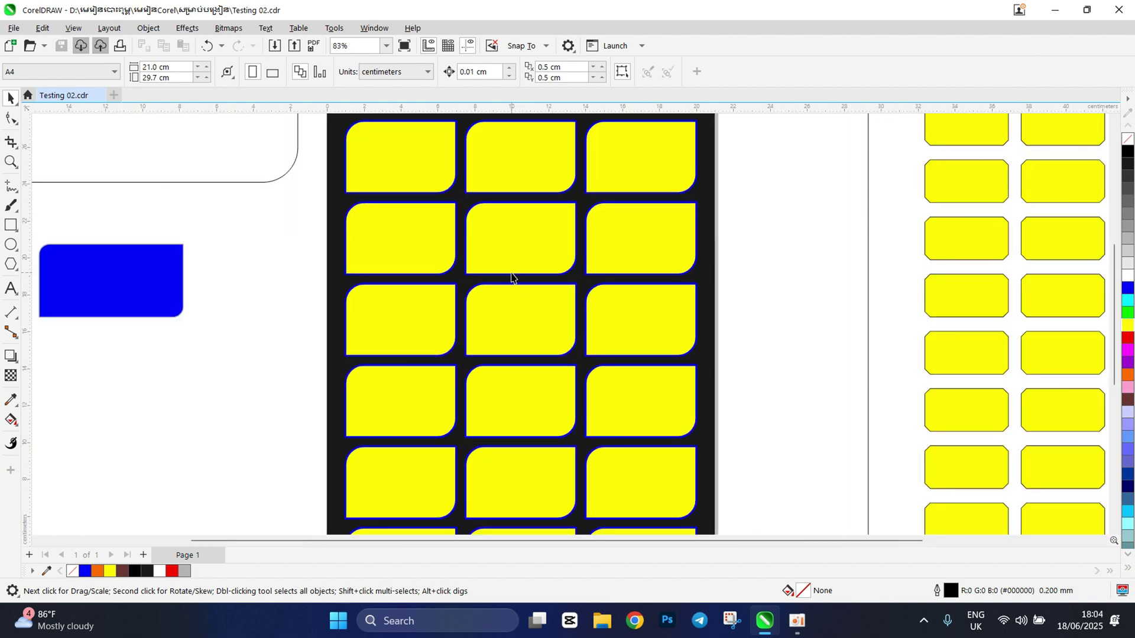
{"action": "scroll", "coordinate": [512, 276], "scroll_direction": "down", "scroll_amount": 4}
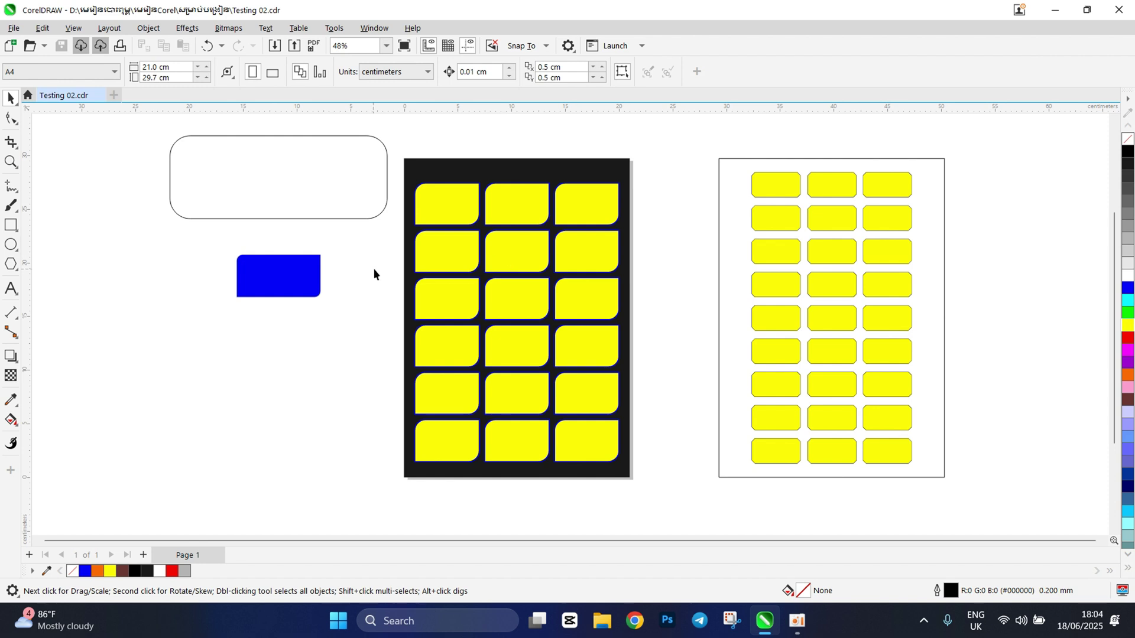
{"action": "scroll", "coordinate": [410, 277], "scroll_direction": "up", "scroll_amount": 2}
{"action": "scroll", "coordinate": [469, 253], "scroll_direction": "down", "scroll_amount": 2}
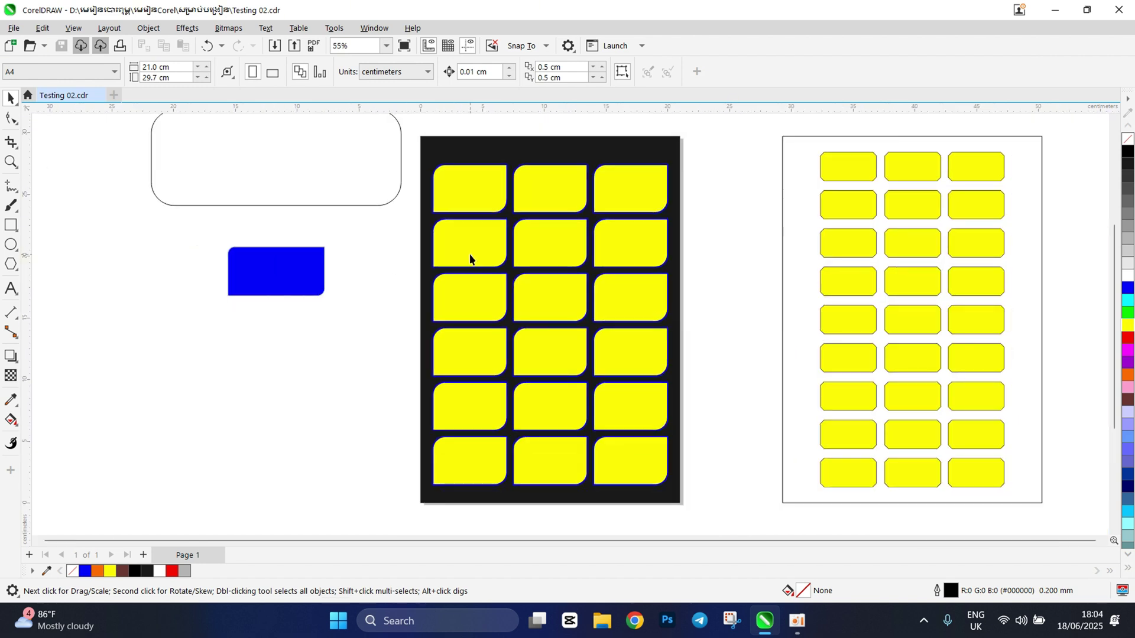
{"action": "scroll", "coordinate": [480, 233], "scroll_direction": "up", "scroll_amount": 2}
{"action": "scroll", "coordinate": [336, 280], "scroll_direction": "down", "scroll_amount": 1}
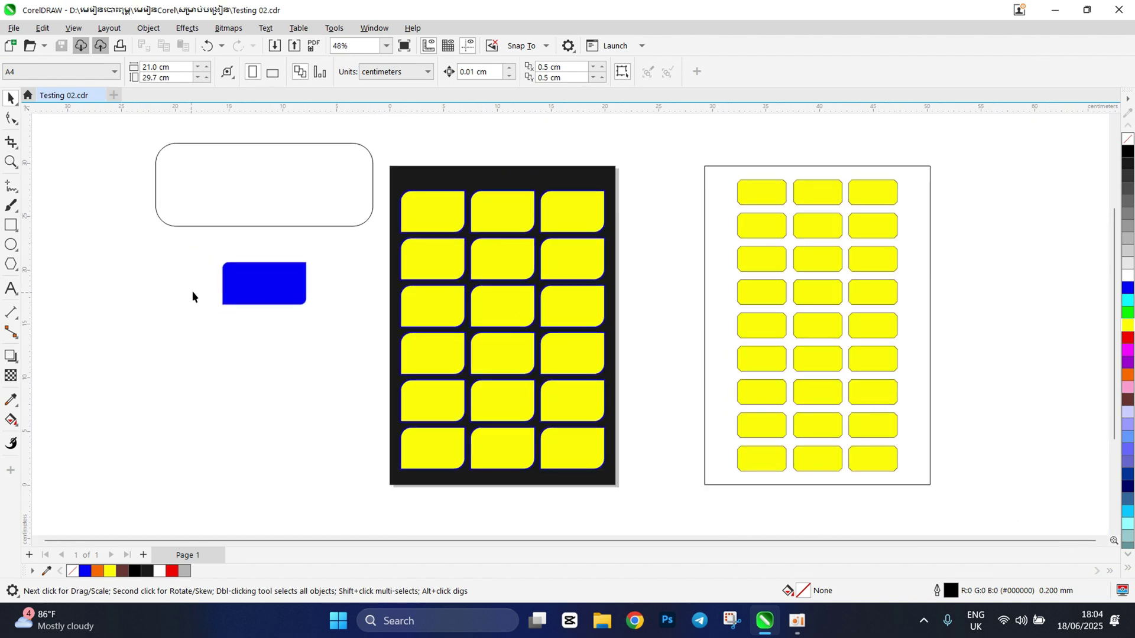
Select the blue card to view its corner style and radius settings, and clear the selection.
{"action": "left_click_drag", "start_coordinate": [193, 294], "coordinate": [316, 283]}
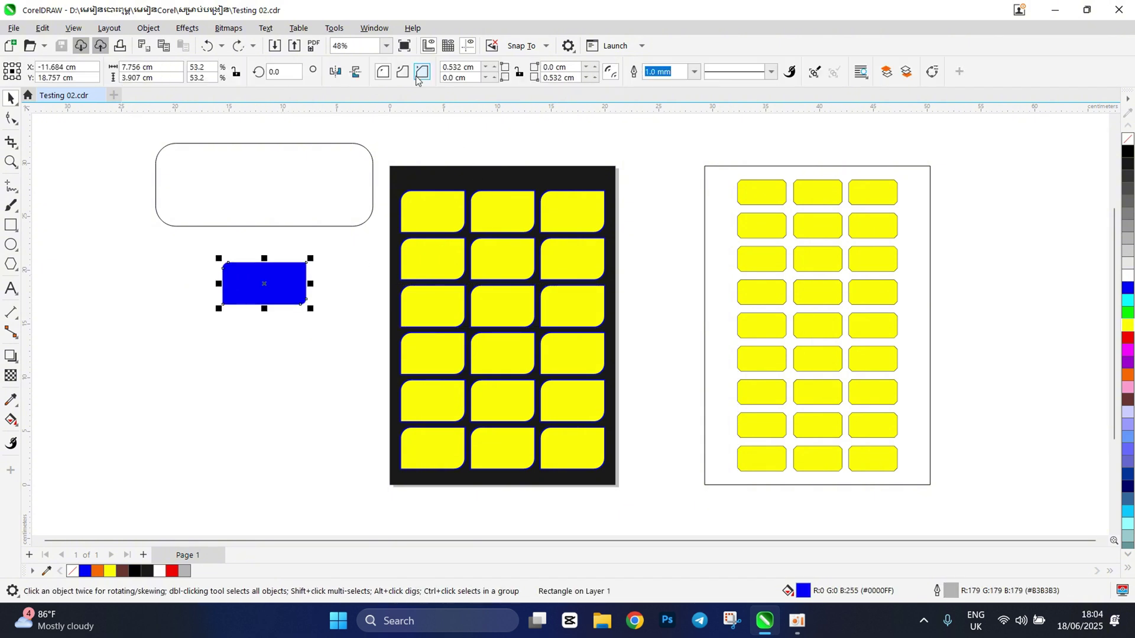
{"action": "left_click", "coordinate": [262, 227]}
{"action": "left_click", "coordinate": [266, 290]}
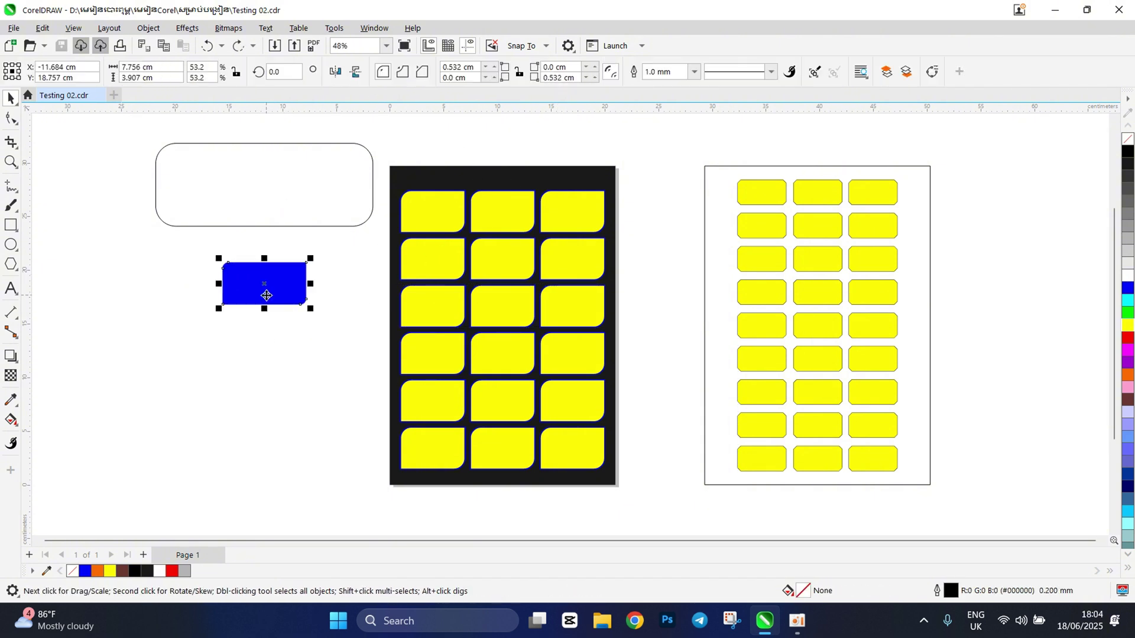
{"action": "left_click", "coordinate": [686, 269]}
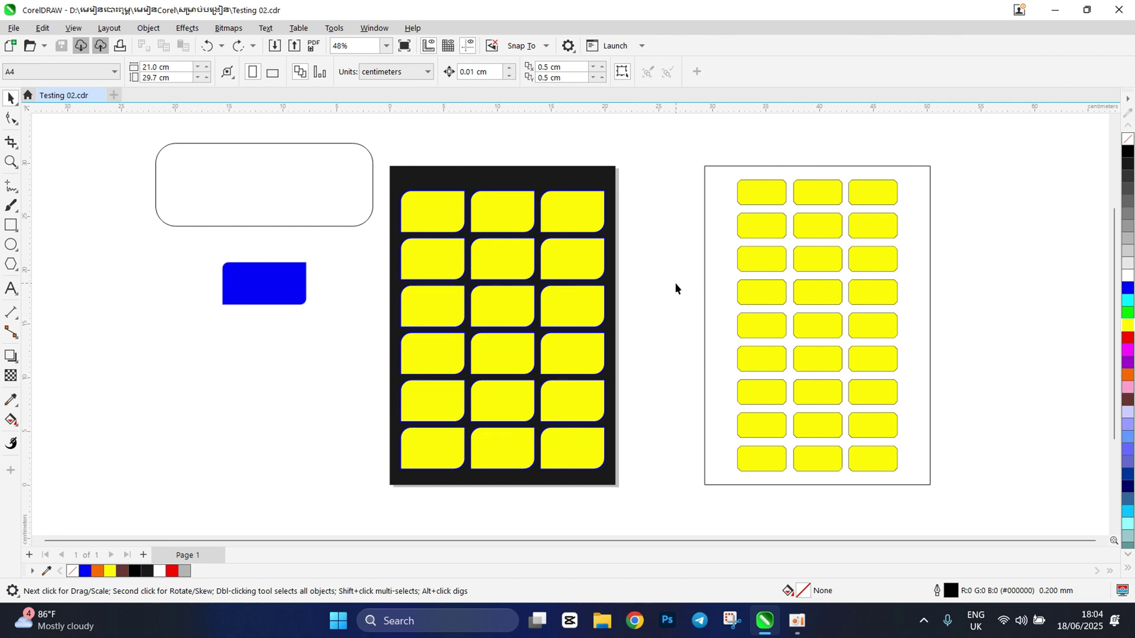